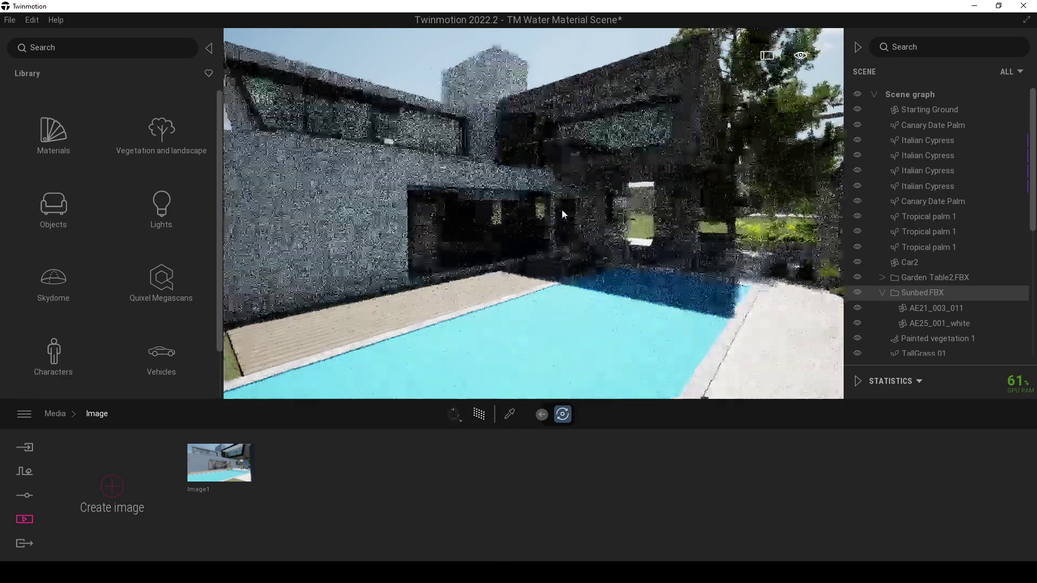
Apply the Pool 01 water material from the materials library to the swimming pool's water surface
mouse_move(540, 219)
right_down()
mouse_move(559, 219)
mouse_move(542, 220)
right_up()
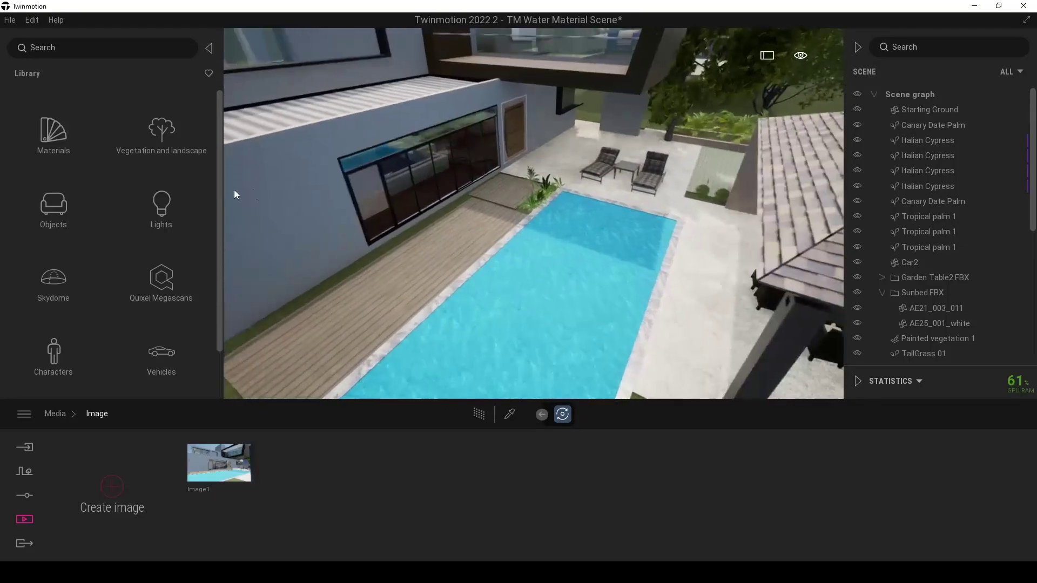
drag(220, 159, 219, 214)
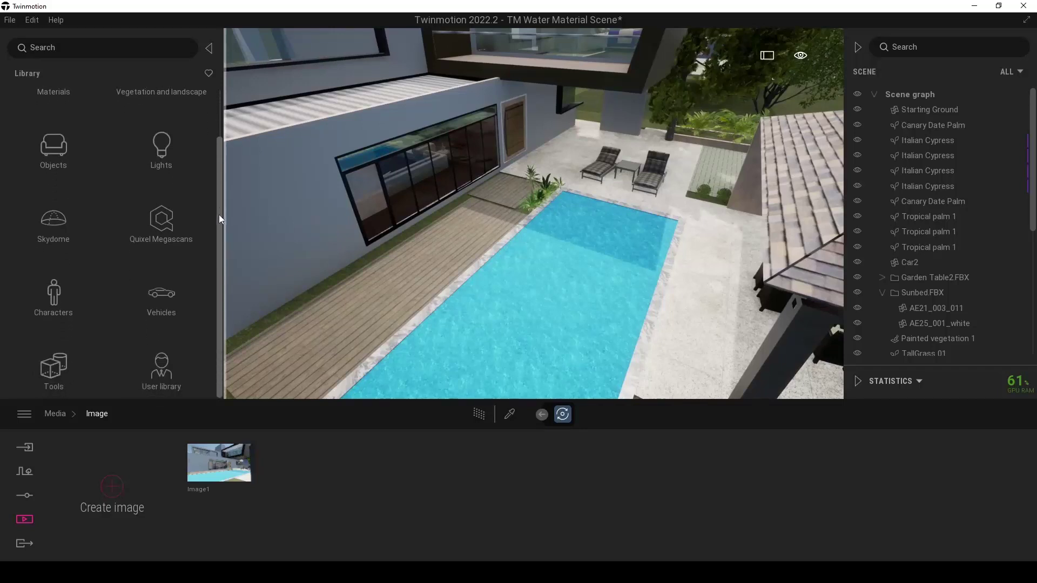
scroll(198, 216, up, 2)
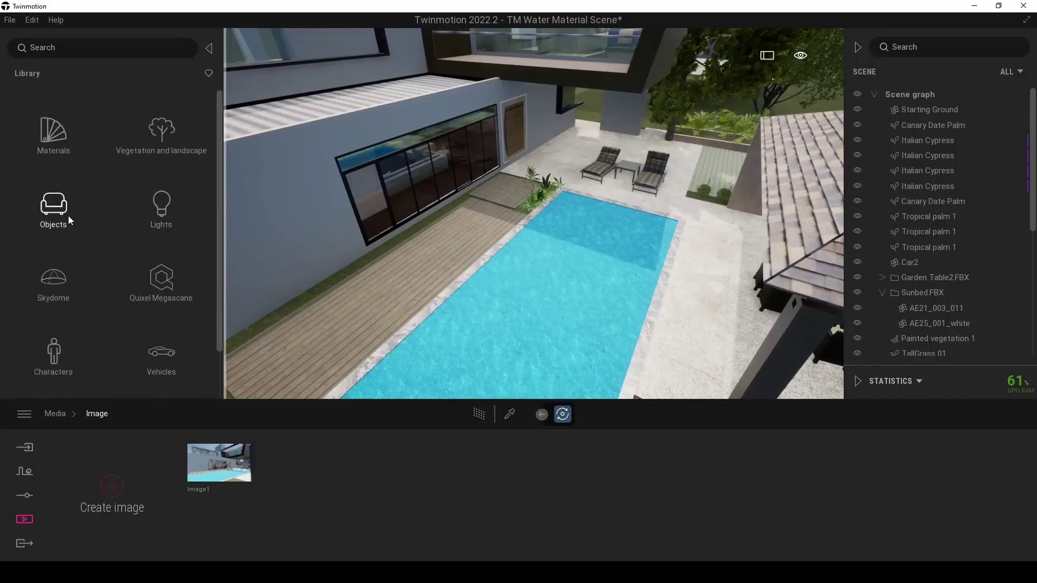
click(53, 132)
scroll(64, 173, down, 3)
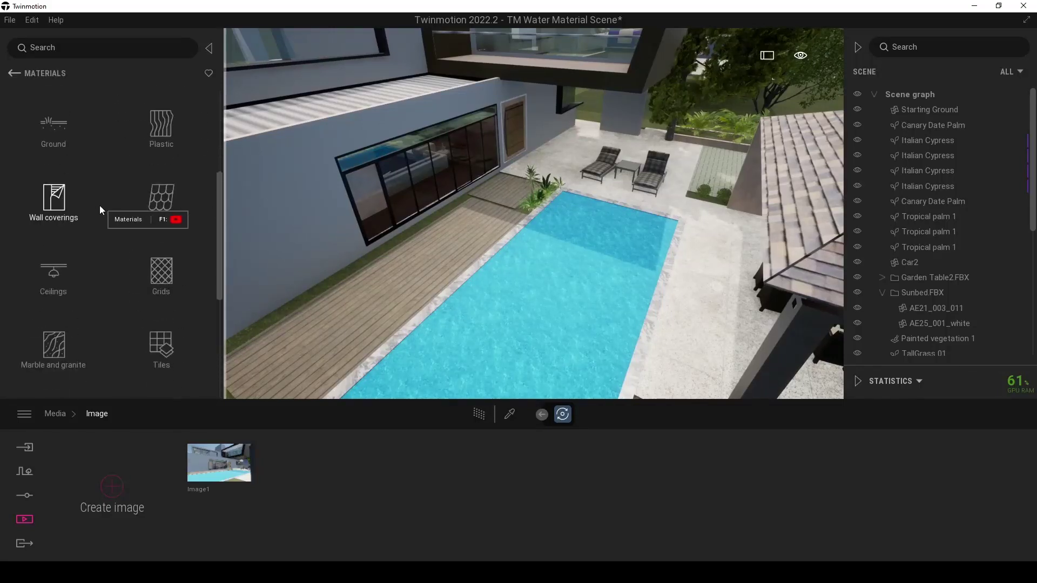
scroll(95, 216, down, 3)
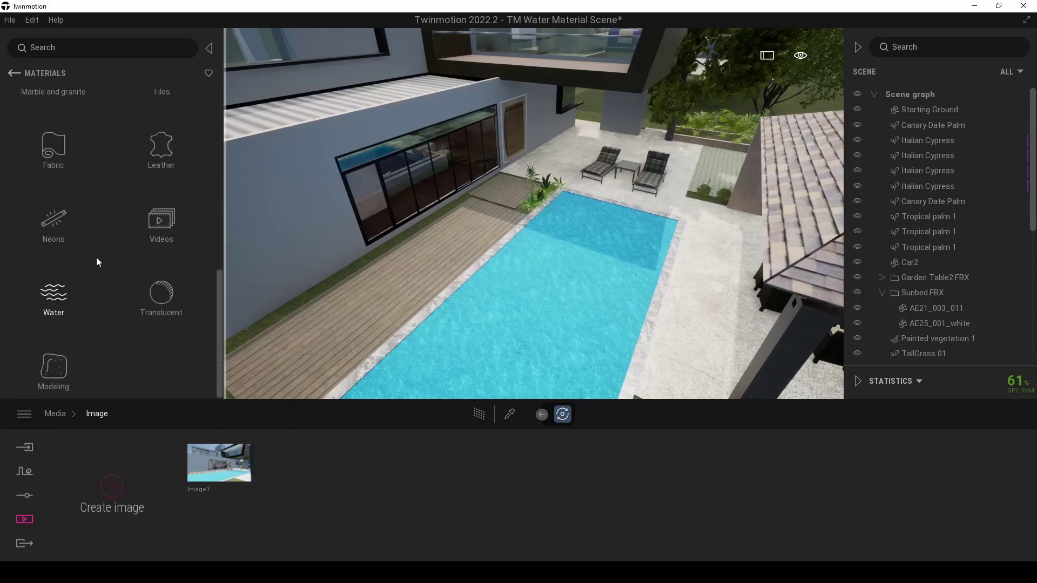
click(54, 294)
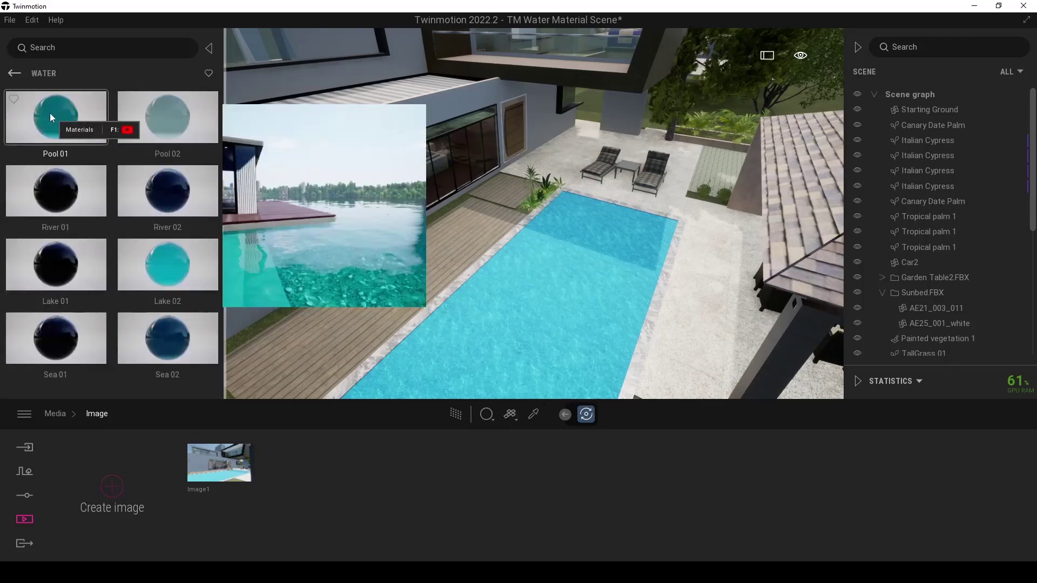
drag(50, 113, 510, 306)
Enable the Path tracer for the view of the pool
shift+middle_drag(511, 308, 562, 227)
scroll(552, 281, down, 3)
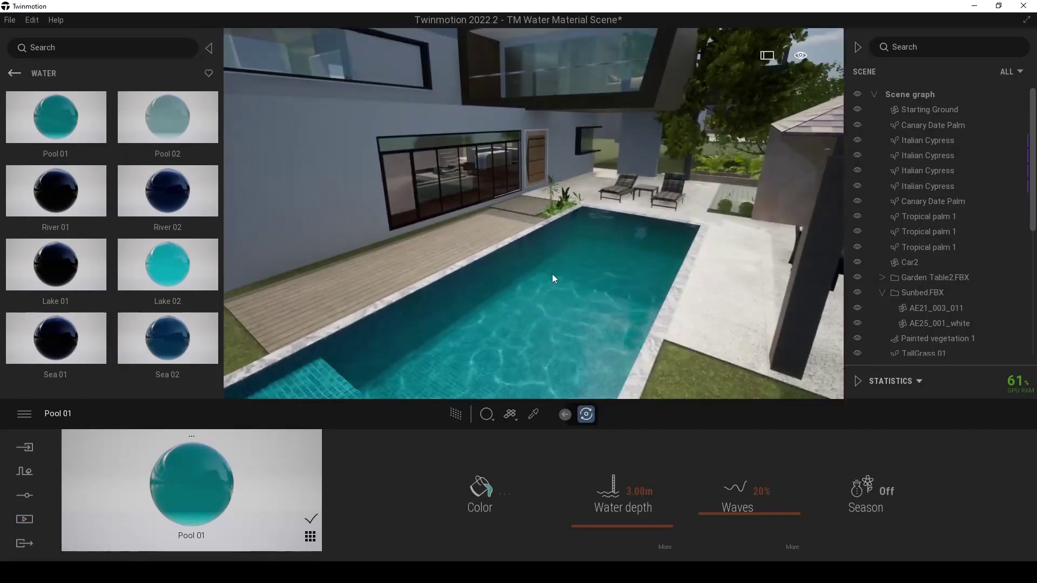
click(456, 414)
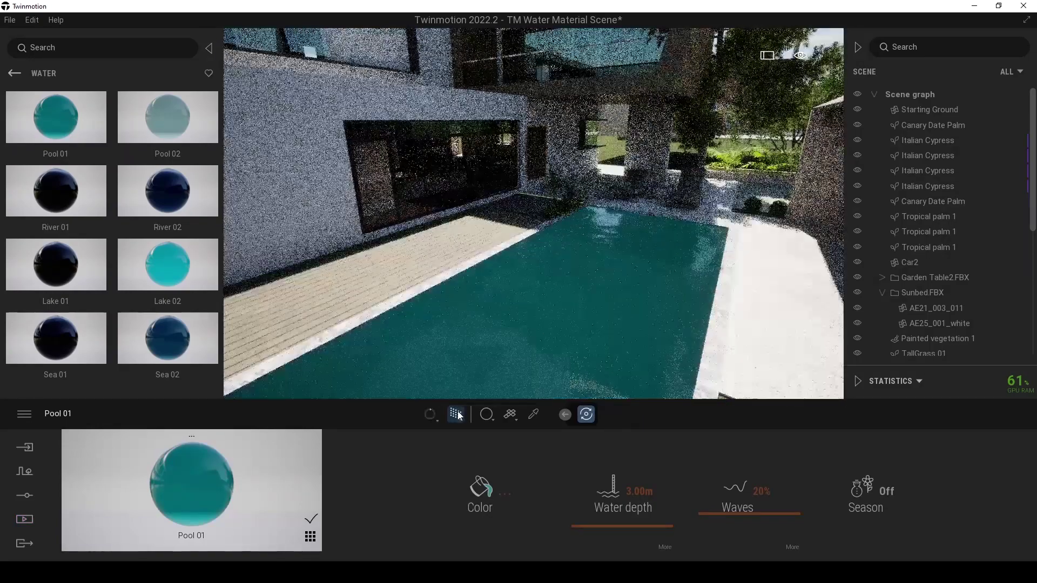
Set the Pool 01 material's water depth to 31.85 m and its waves to 27%
shift+middle_drag(535, 281, 530, 230)
scroll(596, 267, down, 3)
mouse_move(596, 268)
shift+middle_down()
mouse_move(572, 268)
mouse_move(654, 272)
mouse_move(684, 289)
mouse_move(648, 290)
mouse_move(751, 308)
mouse_move(669, 318)
mouse_move(730, 327)
shift+middle_up()
scroll(695, 288, up, 3)
drag(611, 528, 604, 473)
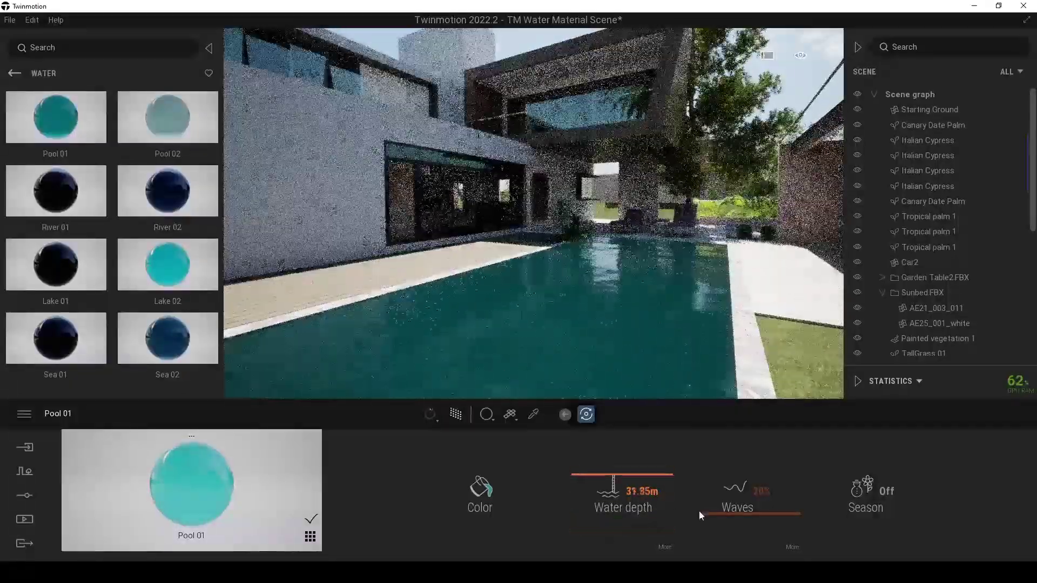
mouse_move(700, 514)
mouse_down()
mouse_move(717, 481)
mouse_move(710, 514)
mouse_move(698, 503)
mouse_up()
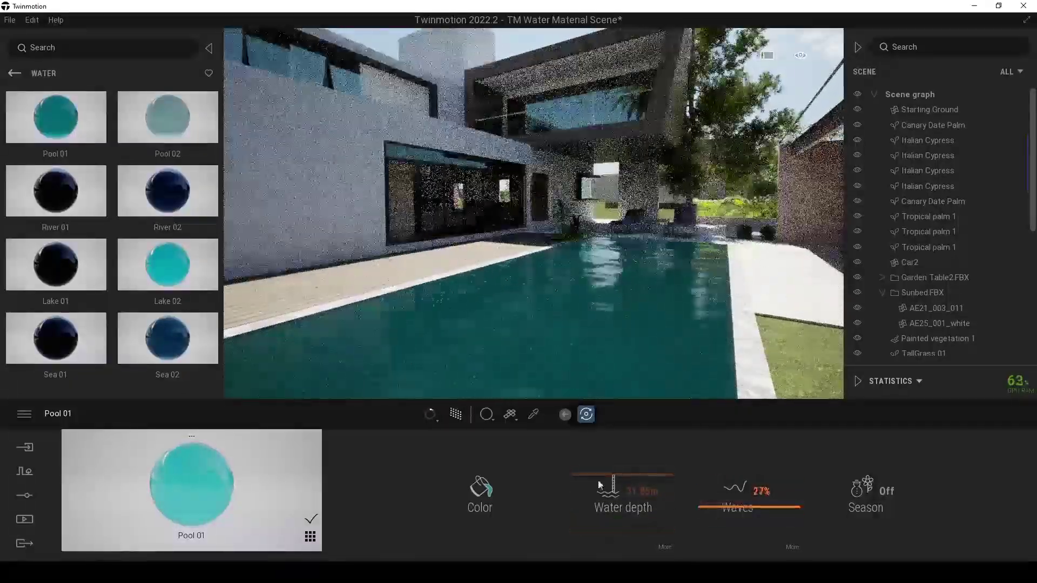
Try a muted grey-blue water color, RGB 91, 112, 116, on the Pool 01 material and discard it
click(498, 491)
drag(506, 277, 510, 214)
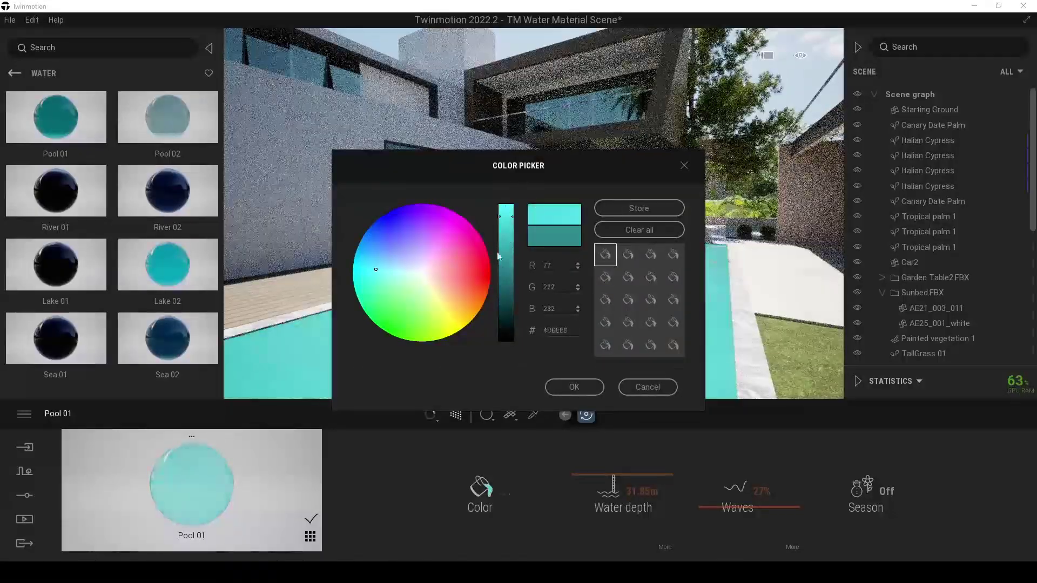
drag(498, 256, 502, 284)
click(408, 271)
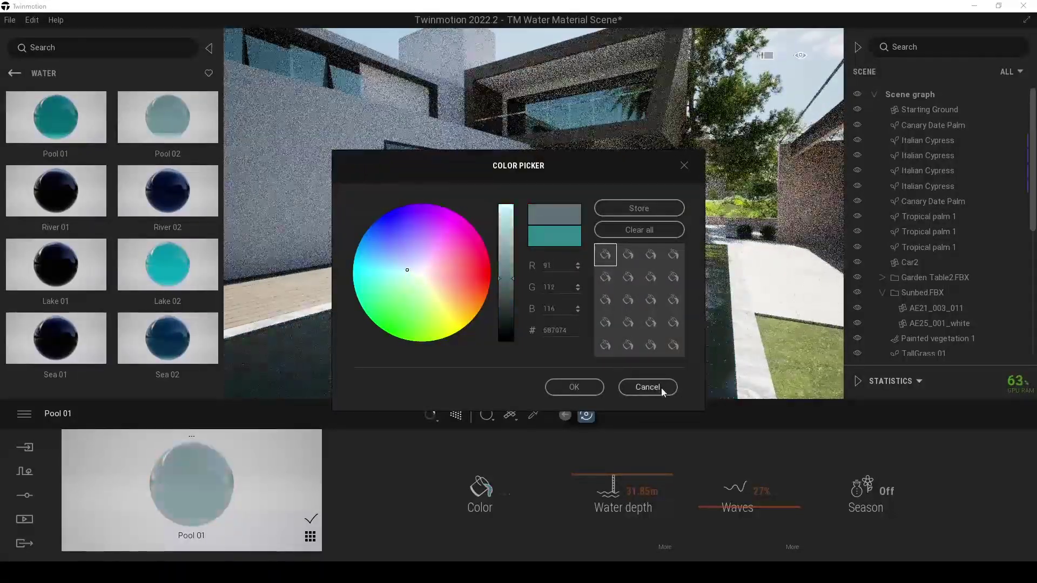
click(647, 387)
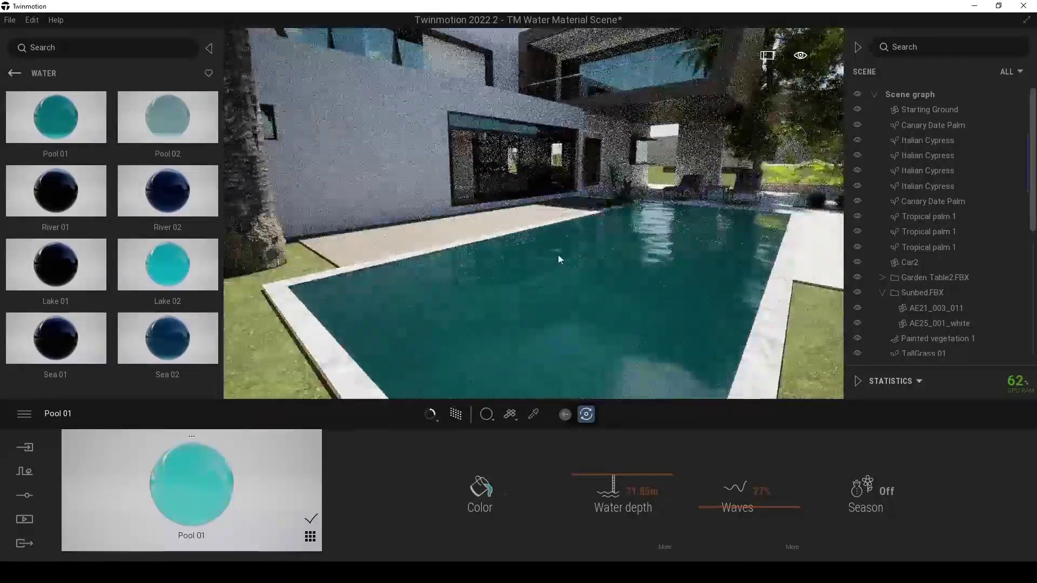
Replace the pool's water material with Clear glass from the glass materials
key(w)
mouse_move(559, 259)
right_down()
mouse_move(588, 255)
mouse_move(571, 254)
mouse_move(646, 271)
right_up()
key(s)
key(d)
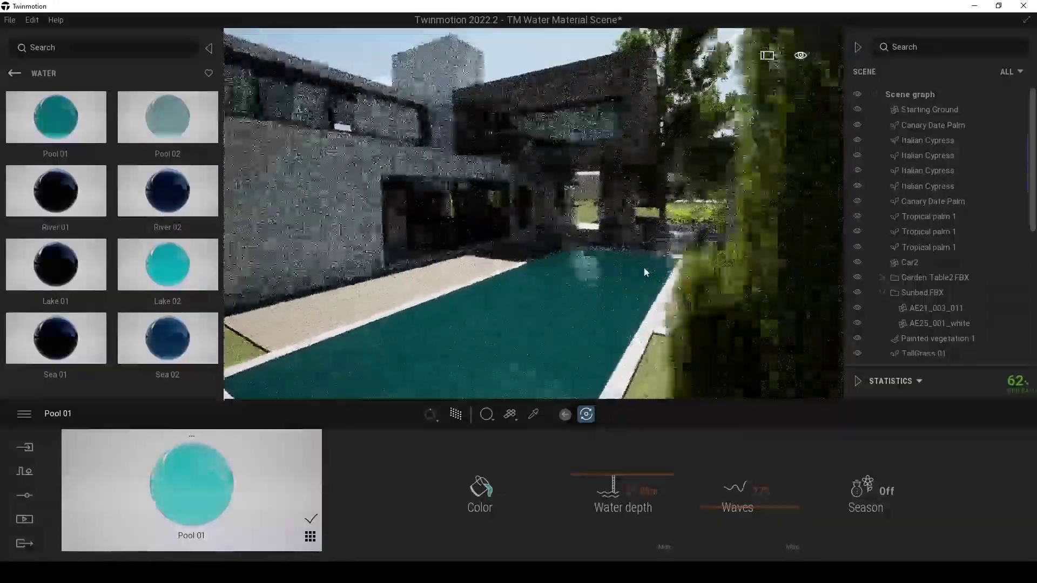
key(a)
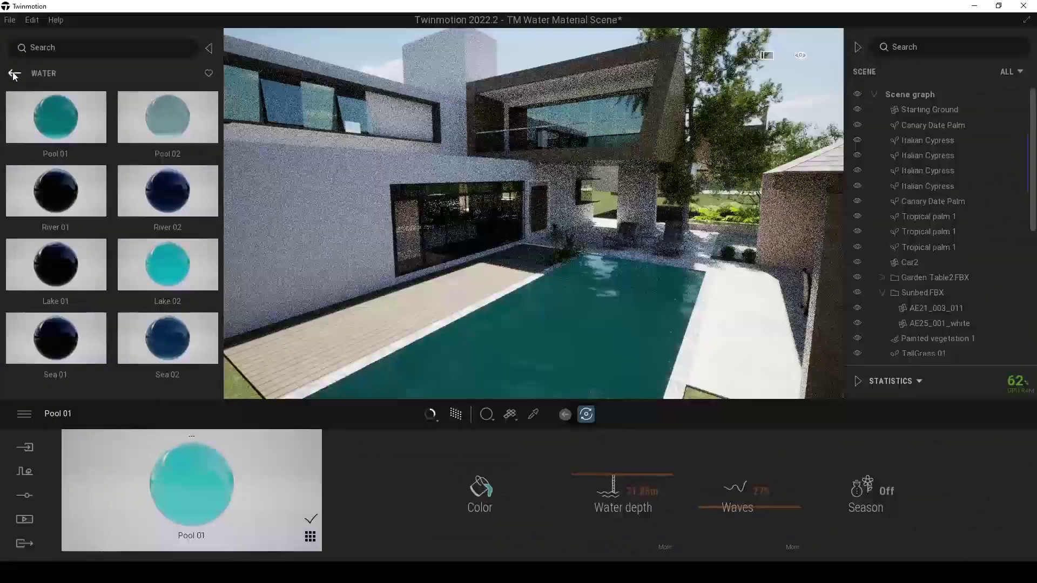
click(4, 74)
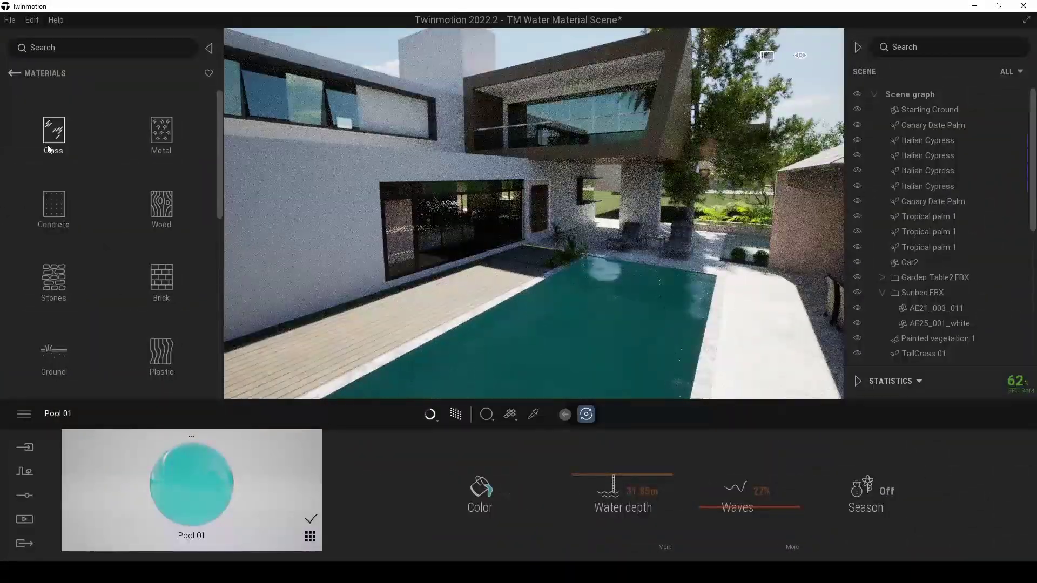
click(52, 129)
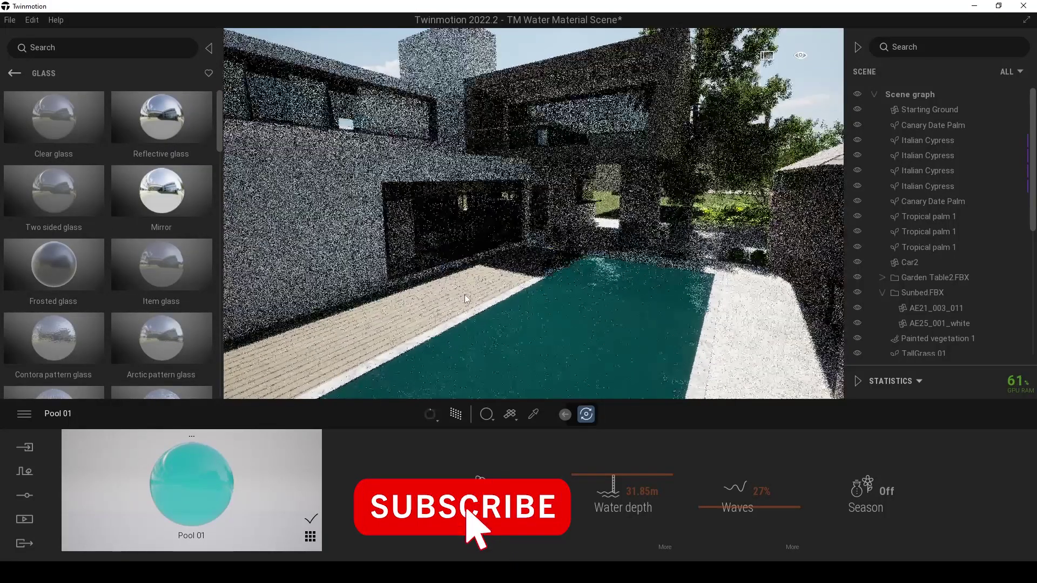
shift+middle_drag(464, 294, 486, 304)
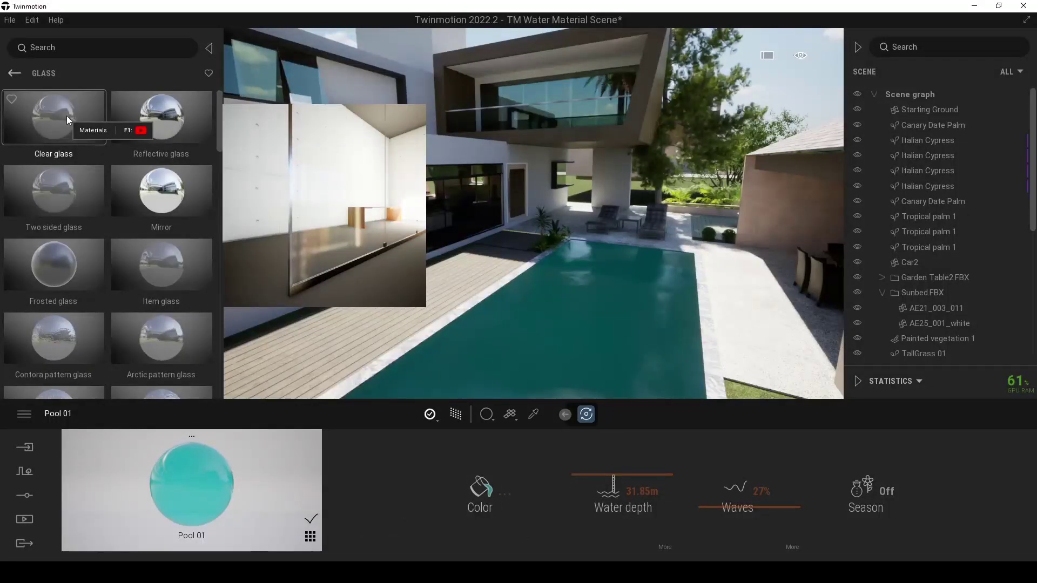
drag(67, 115, 573, 324)
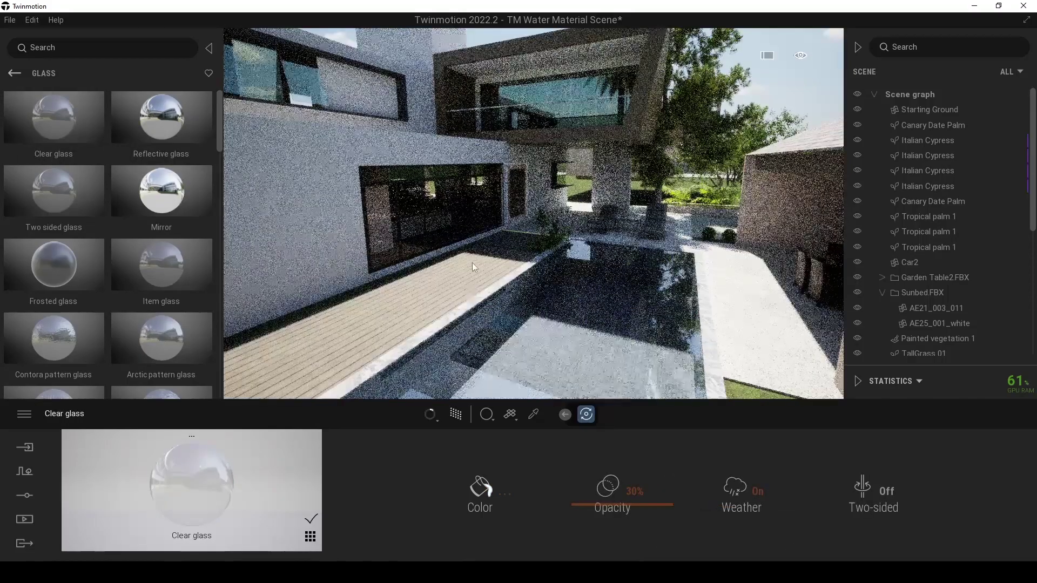
Browse the patterned glass materials and apply Contora pattern glass to the pool's water surface
middle_drag(472, 262, 463, 210)
right_drag(475, 266, 455, 254)
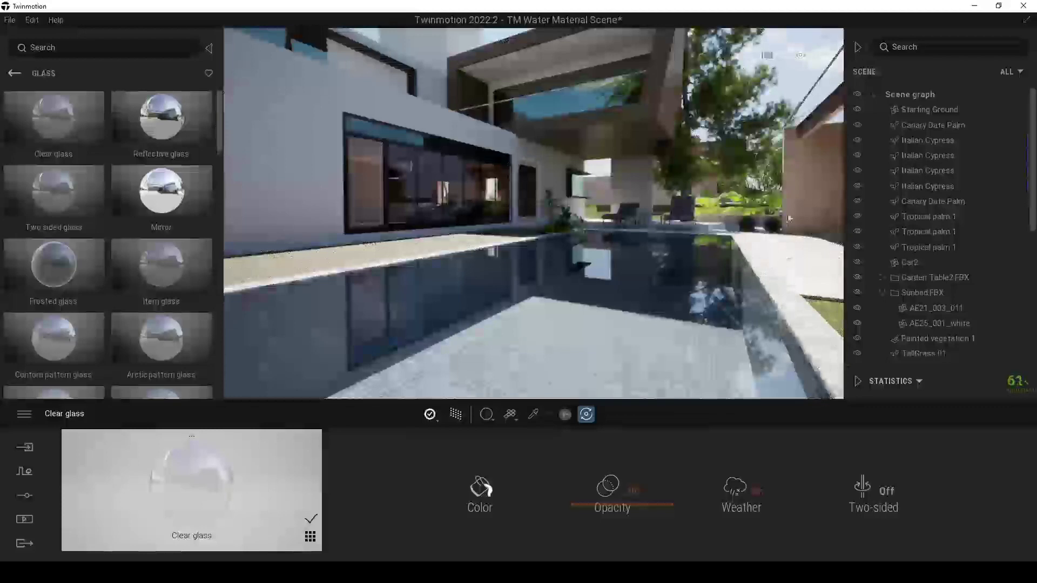
right_drag(788, 219, 748, 240)
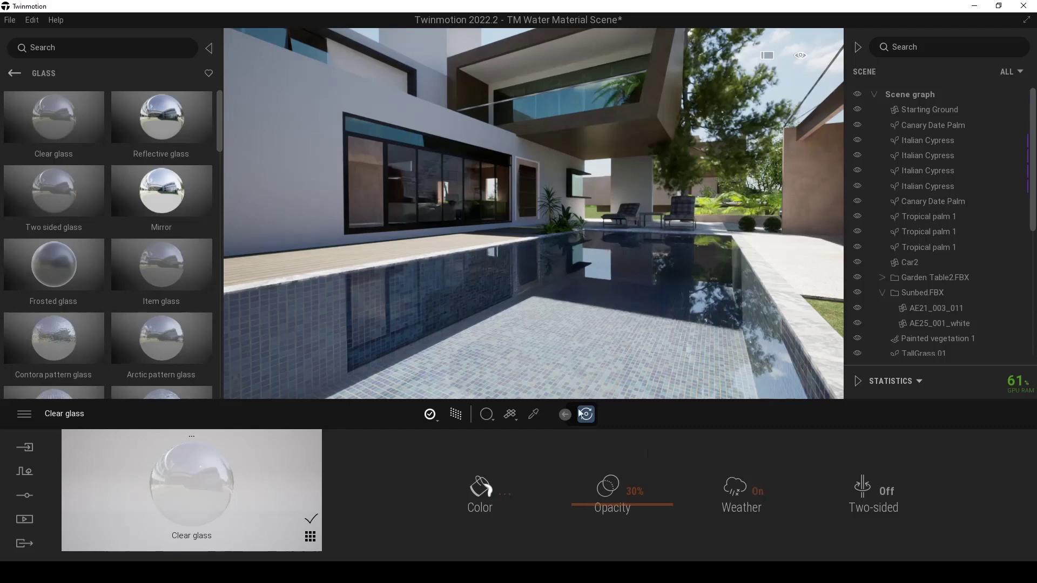
scroll(221, 139, down, 1)
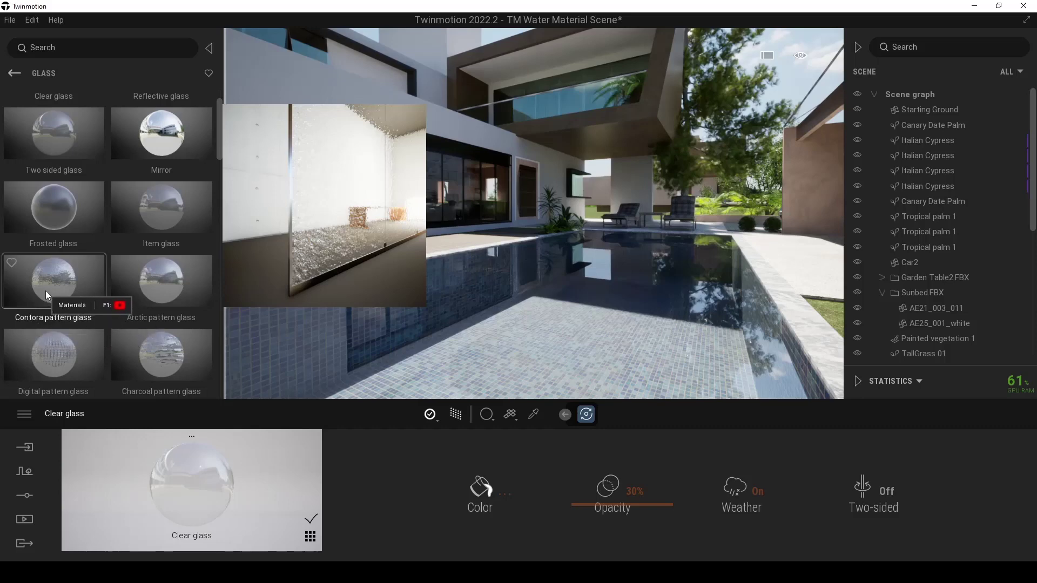
scroll(69, 280, down, 2)
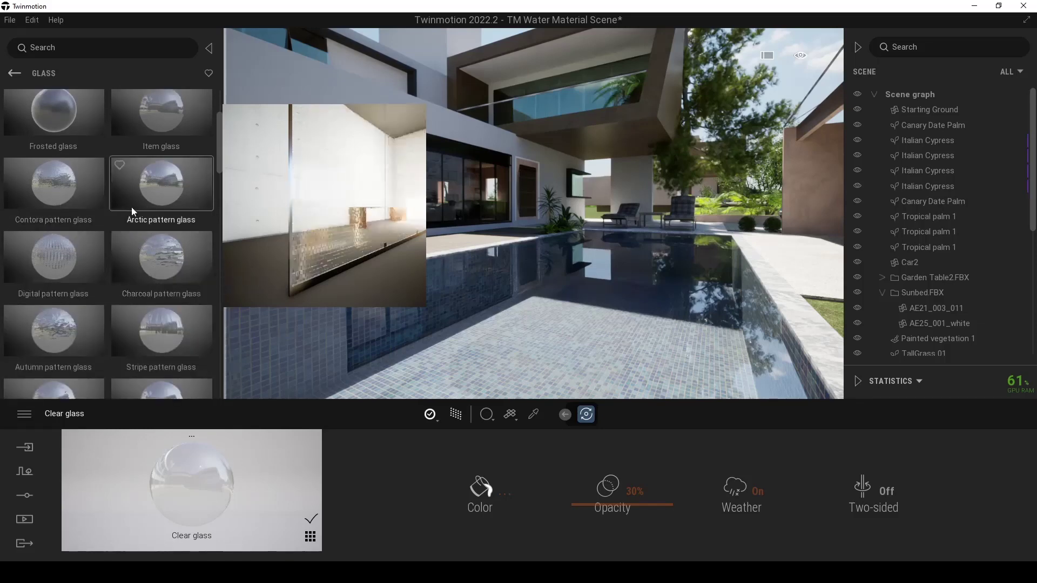
scroll(162, 194, down, 1)
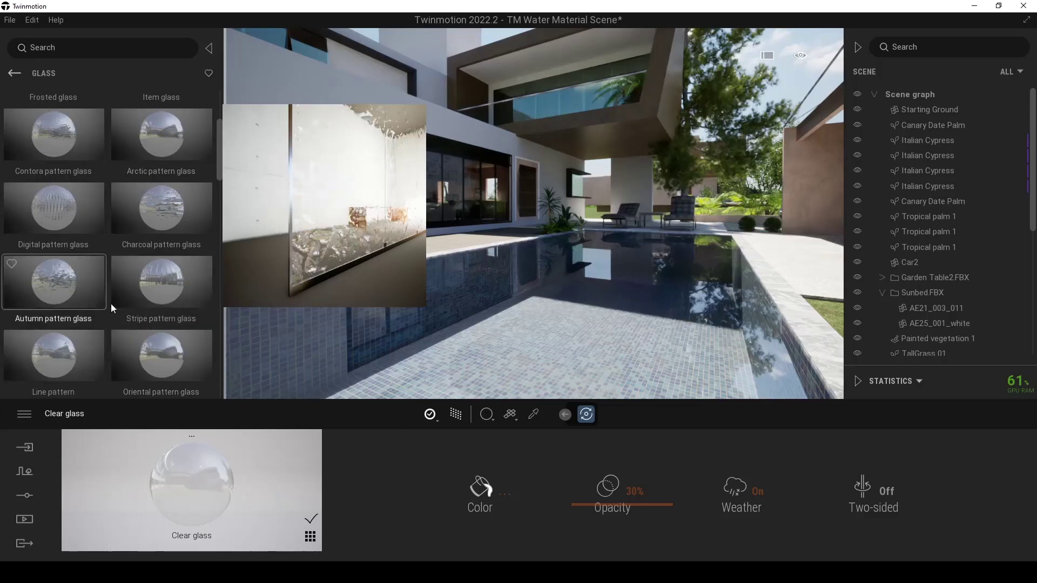
scroll(142, 283, up, 3)
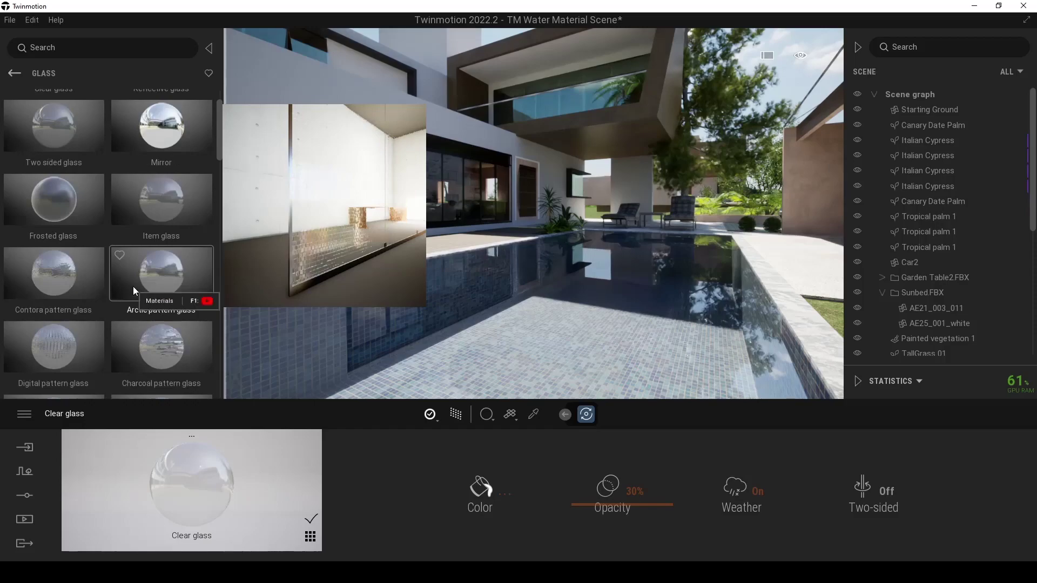
drag(44, 286, 467, 309)
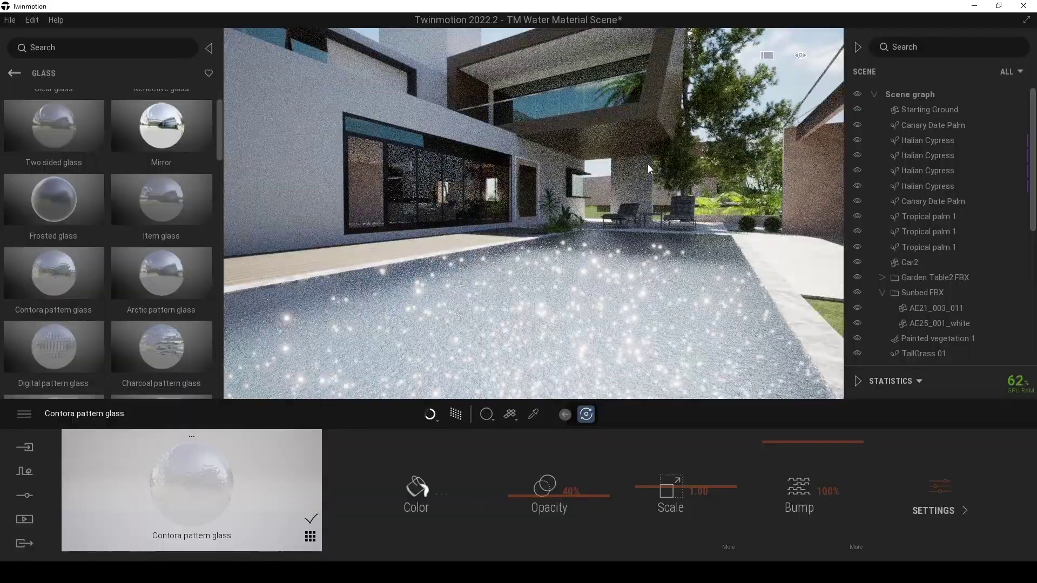
Set the bump of the pool's Contora pattern glass to 3%
right_drag(648, 169, 616, 205)
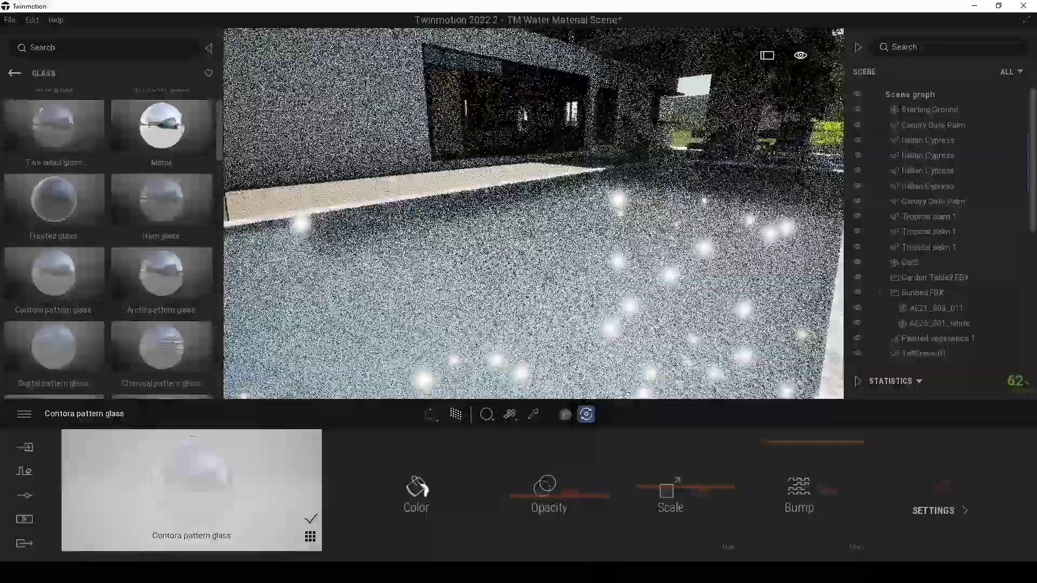
drag(551, 189, 653, 158)
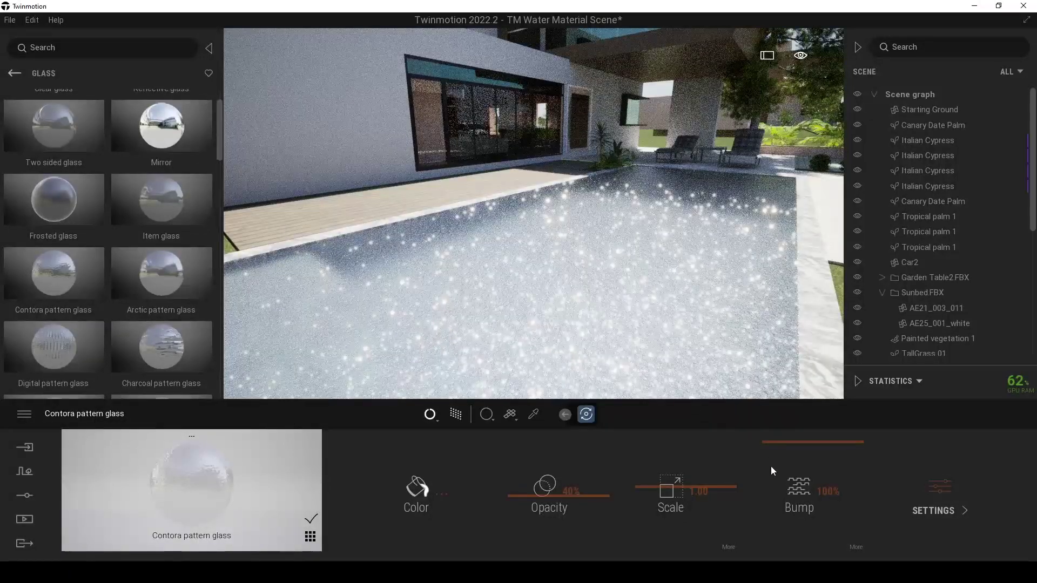
click(828, 492)
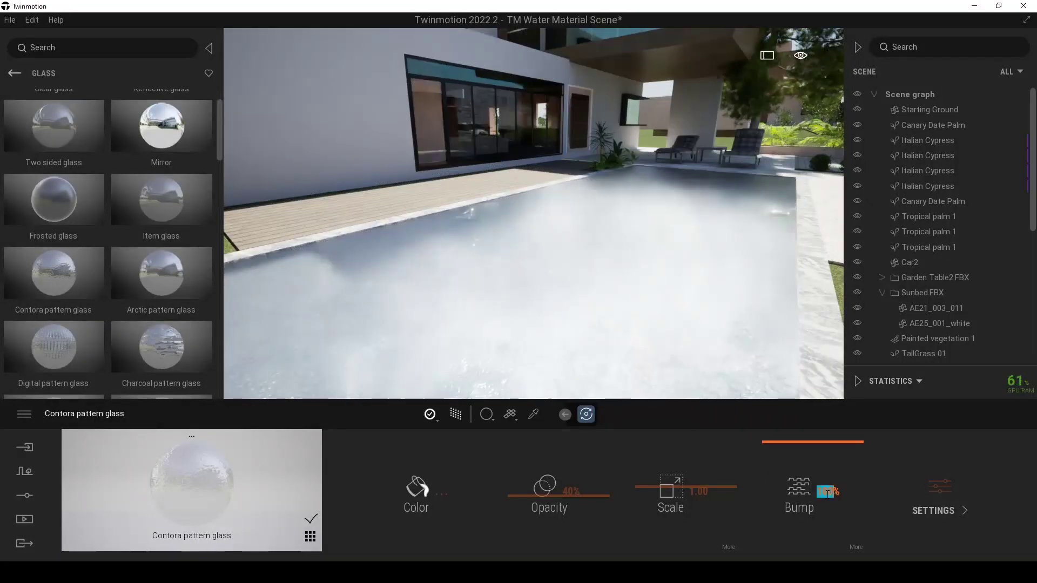
text(3)
key(Return)
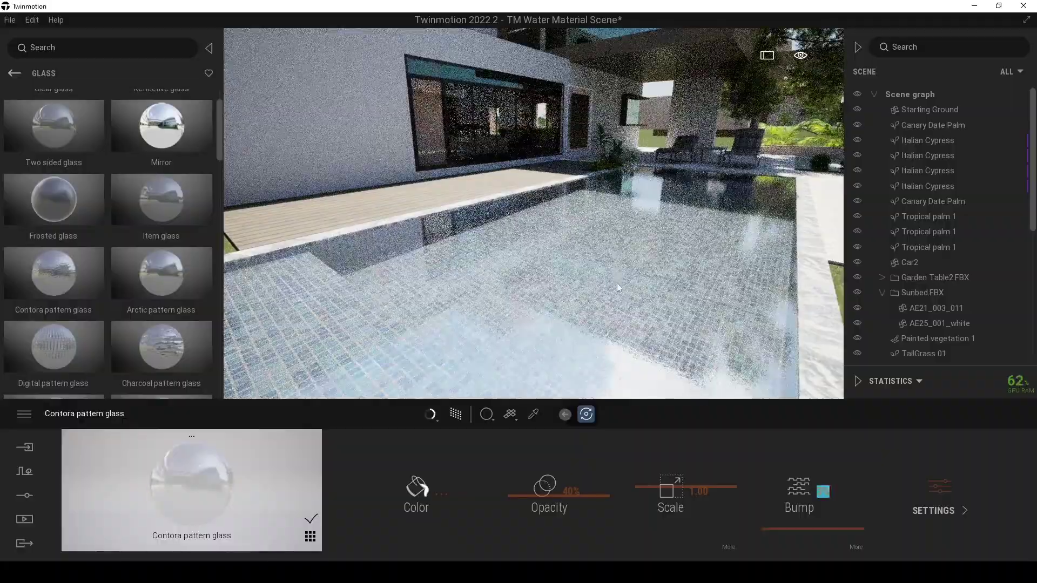
Raise the scale of the pool's Contora pattern glass to 10.00
key(s)
right_drag(619, 288, 619, 262)
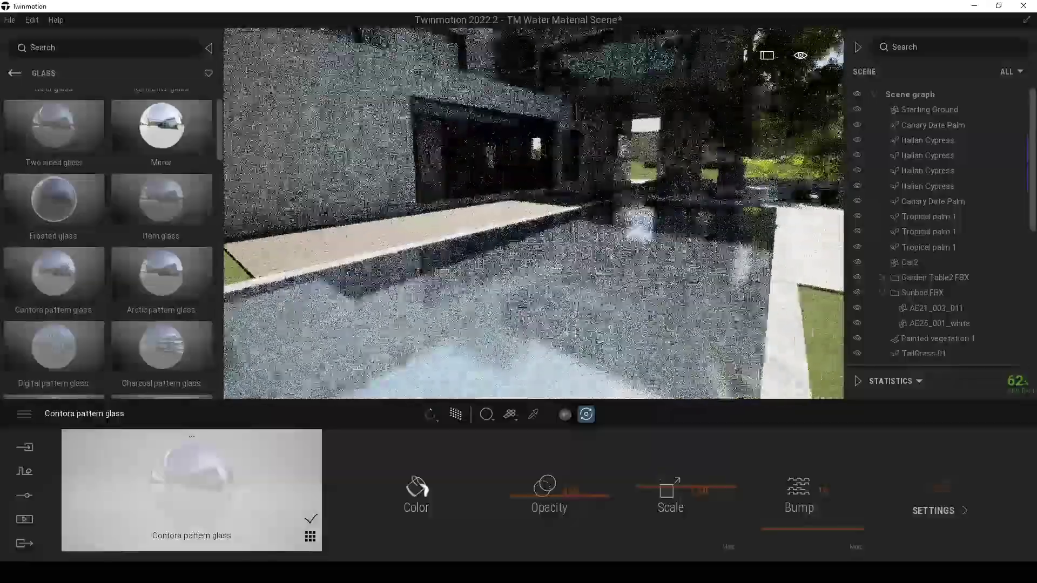
drag(648, 491, 668, 352)
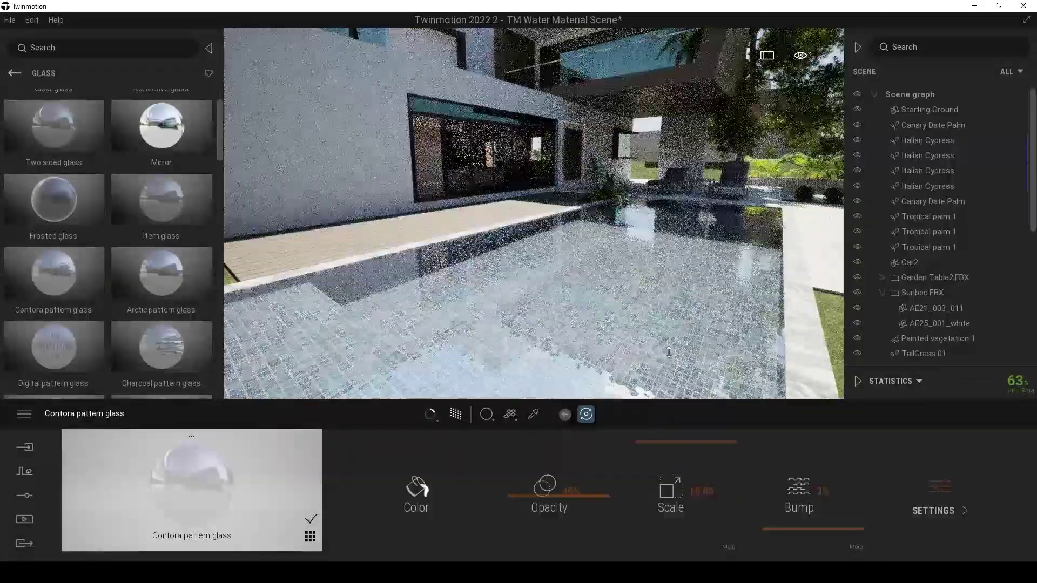
Try higher opacities on the pool's Contora pattern glass and set the opacity to 21%
key(s)
mouse_move(679, 321)
right_down()
mouse_move(675, 307)
mouse_move(686, 311)
right_up()
key(w)
right_drag(540, 331, 681, 321)
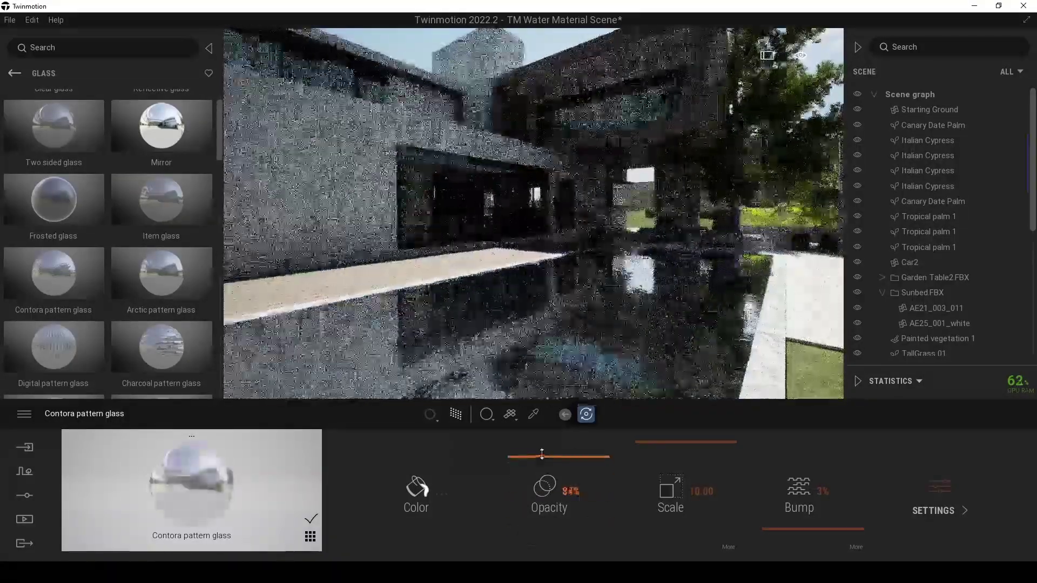
drag(543, 467, 525, 467)
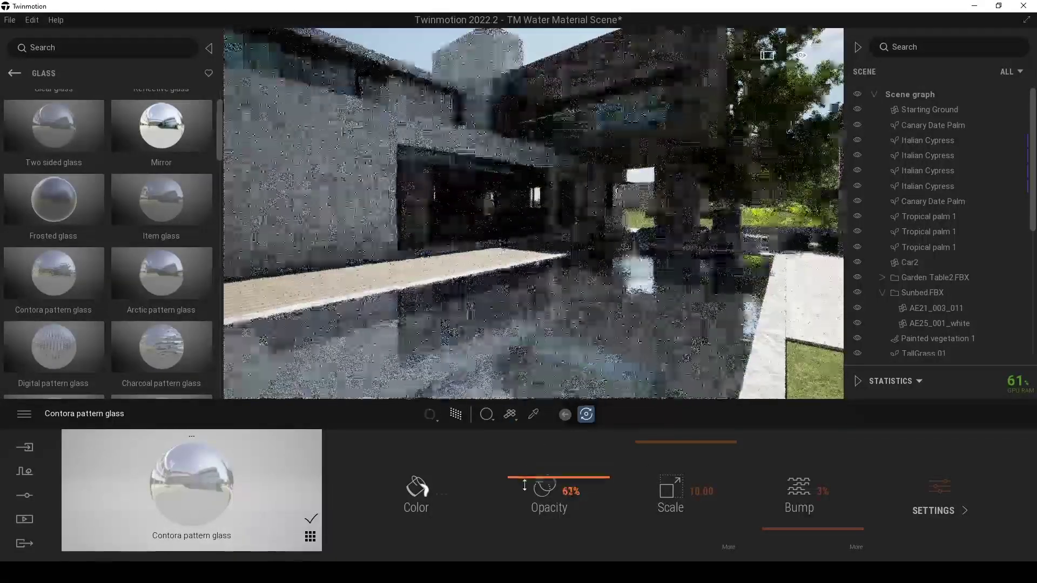
mouse_move(524, 504)
mouse_down()
mouse_move(525, 538)
mouse_move(533, 498)
mouse_up()
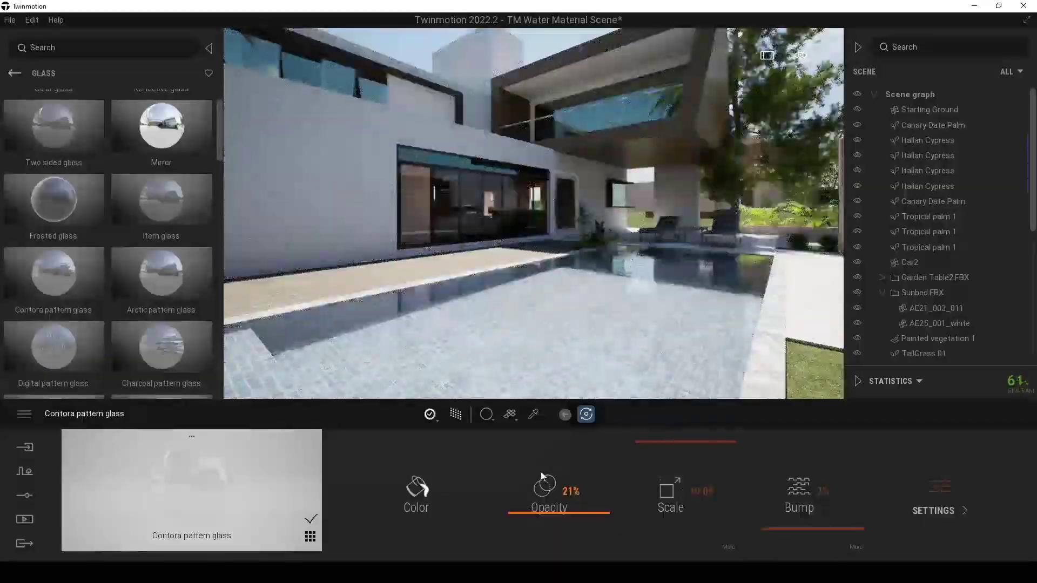
Examine the pool's water with the path tracer from several viewpoints around the pool
scroll(533, 216, down, 10)
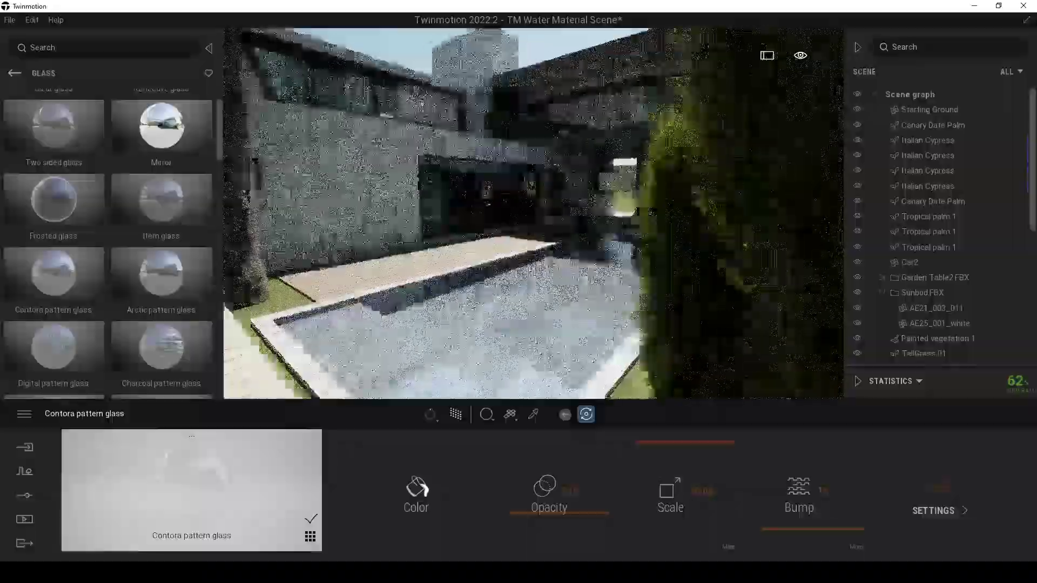
key(a)
key(w)
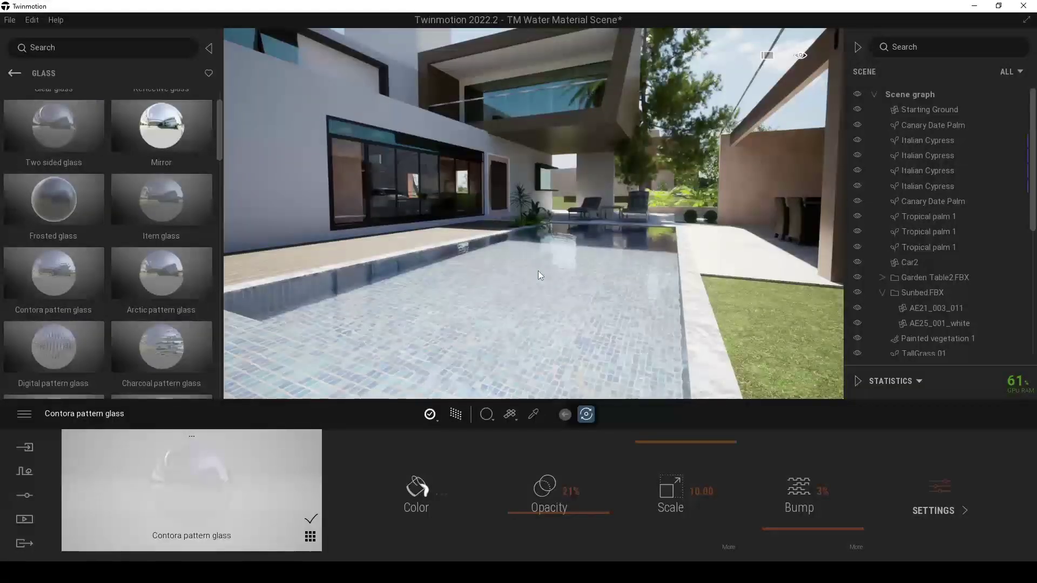
shift+middle_drag(538, 271, 506, 287)
right_drag(589, 270, 611, 192)
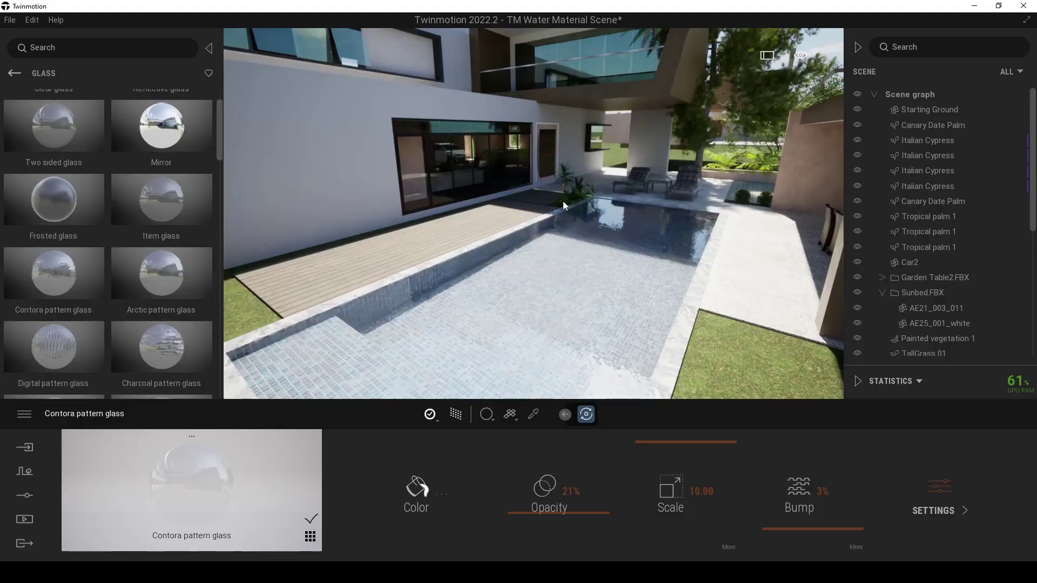
key(w)
key(d)
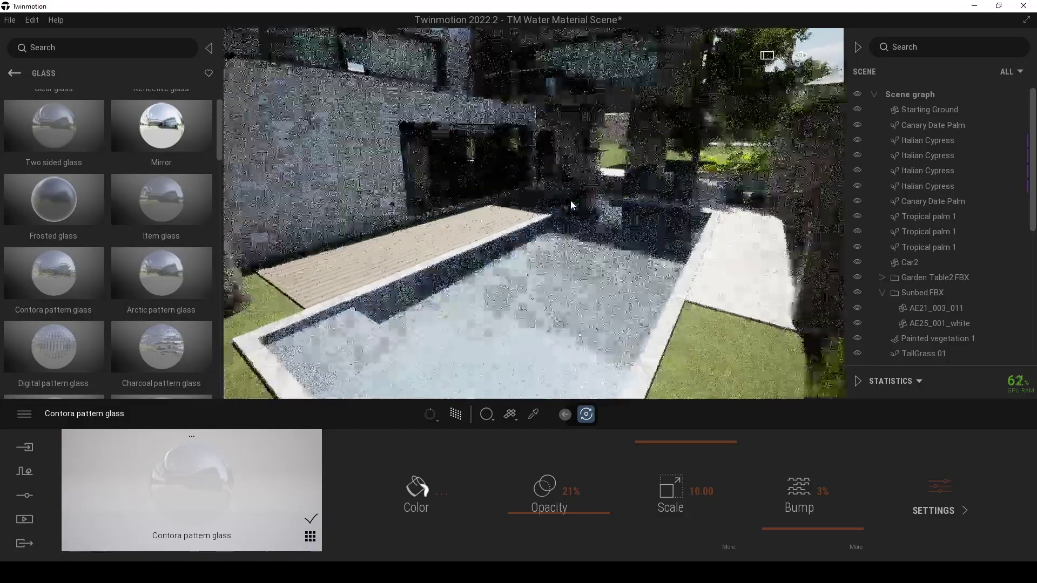
key(w)
key(a)
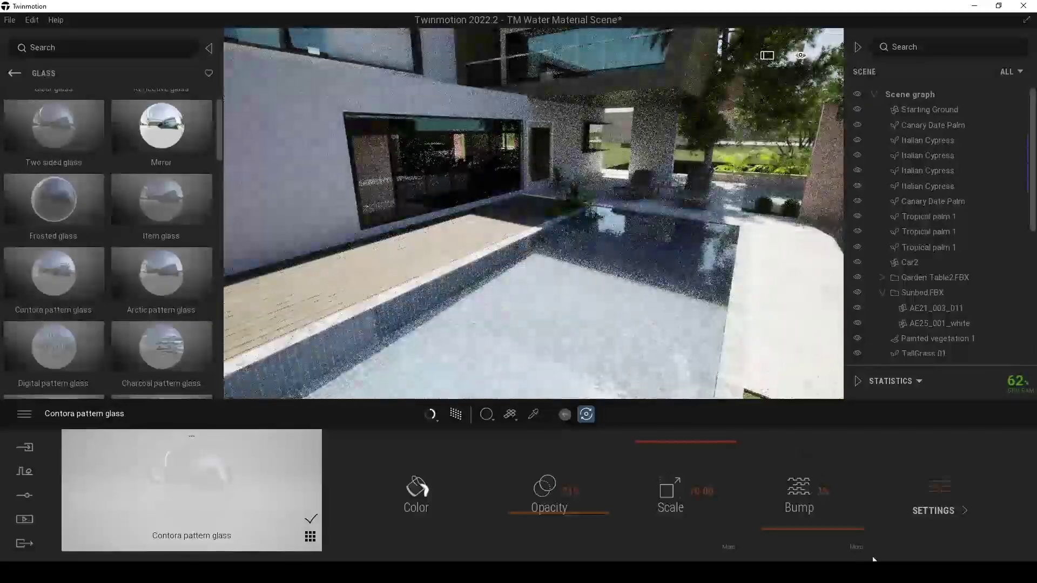
Replace the bump texture of the pool's Contora pattern glass with water bump.jpg and set the material's scale to 1.00
click(855, 547)
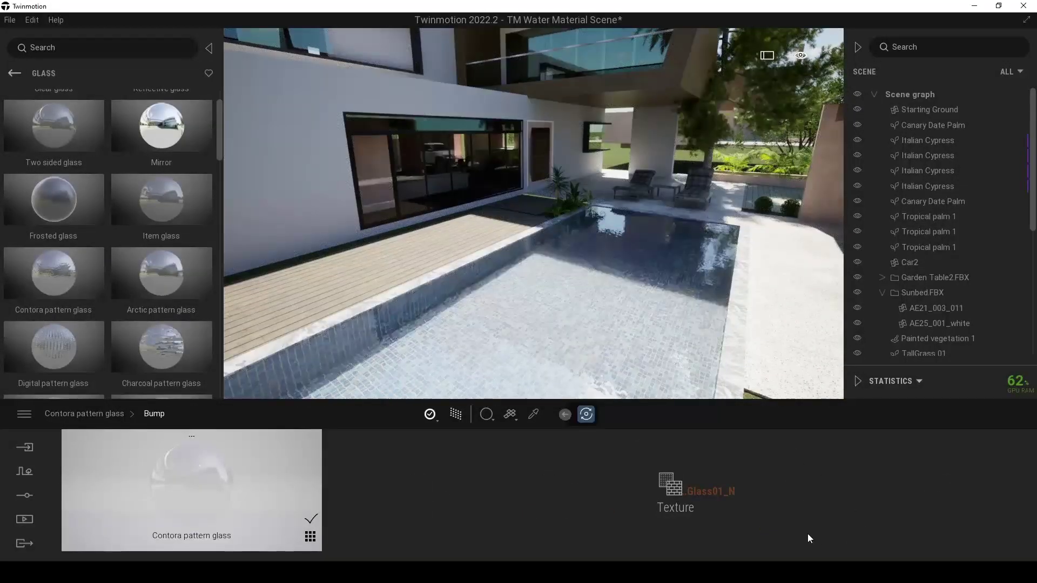
click(704, 503)
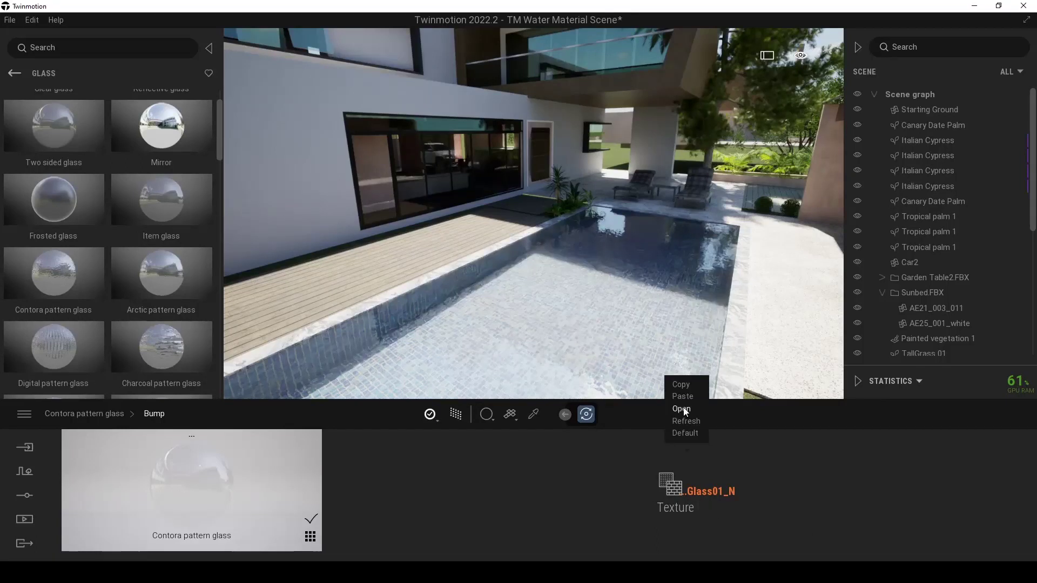
click(681, 410)
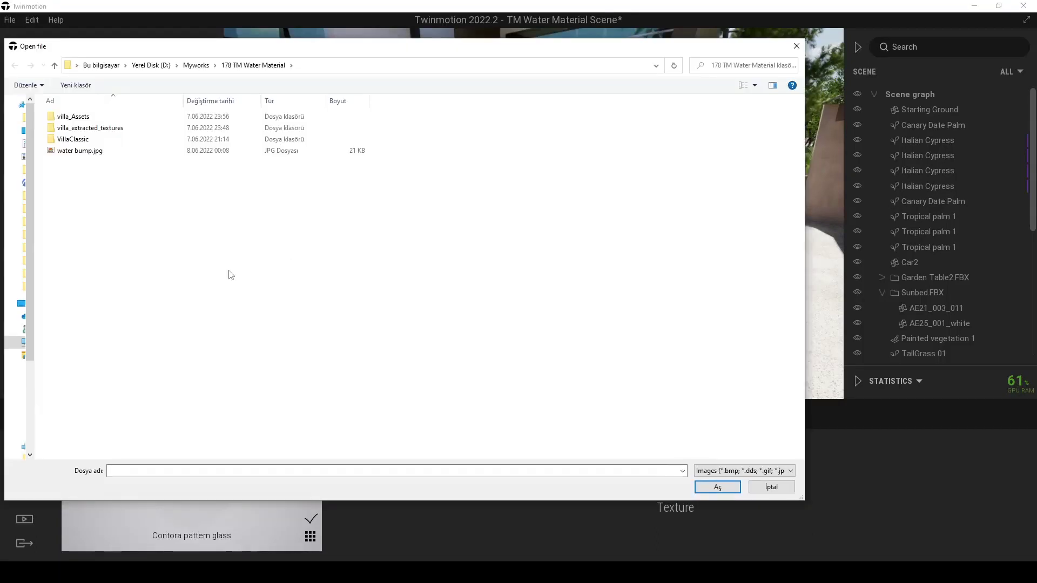
double_click(79, 151)
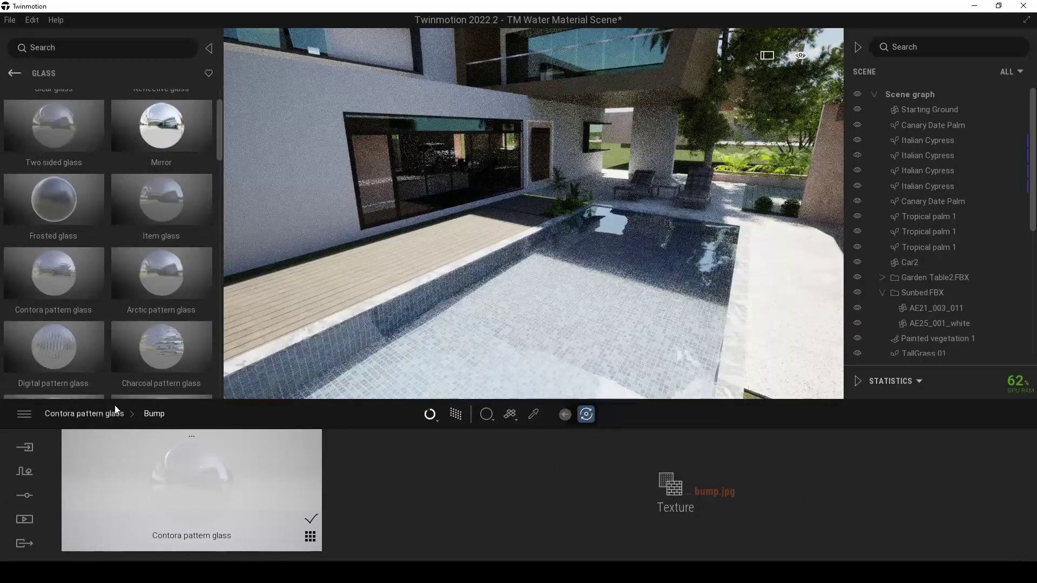
click(108, 413)
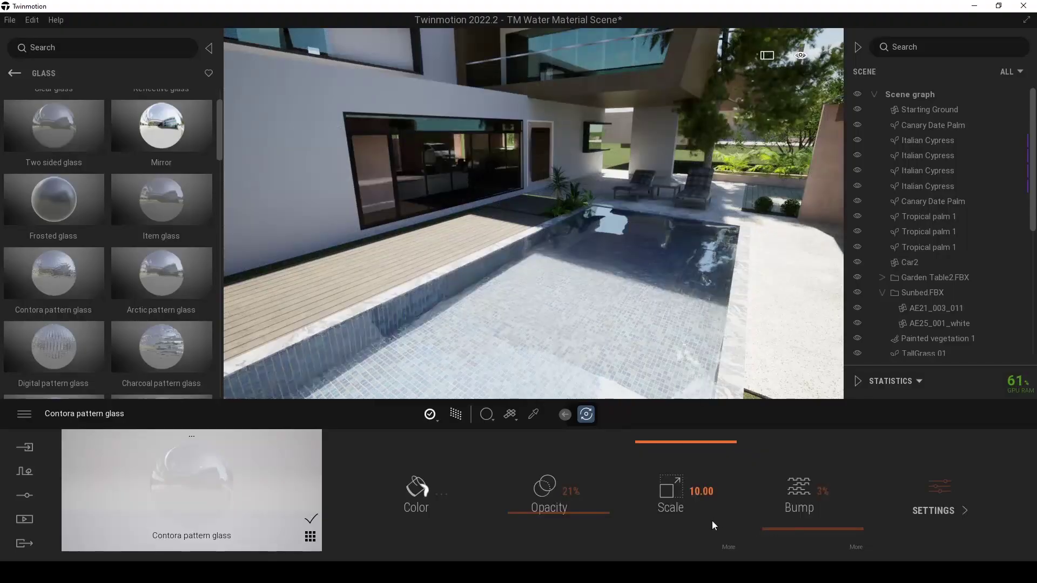
click(712, 492)
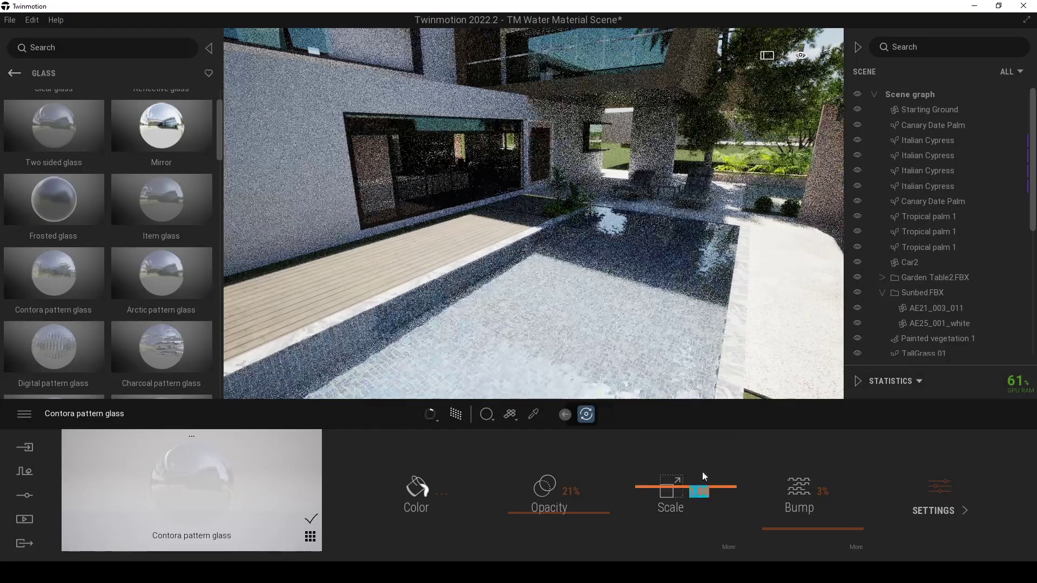
Inspect the ripples and reflections of the new bump texture on the pool's water from different sides
right_drag(533, 226, 564, 241)
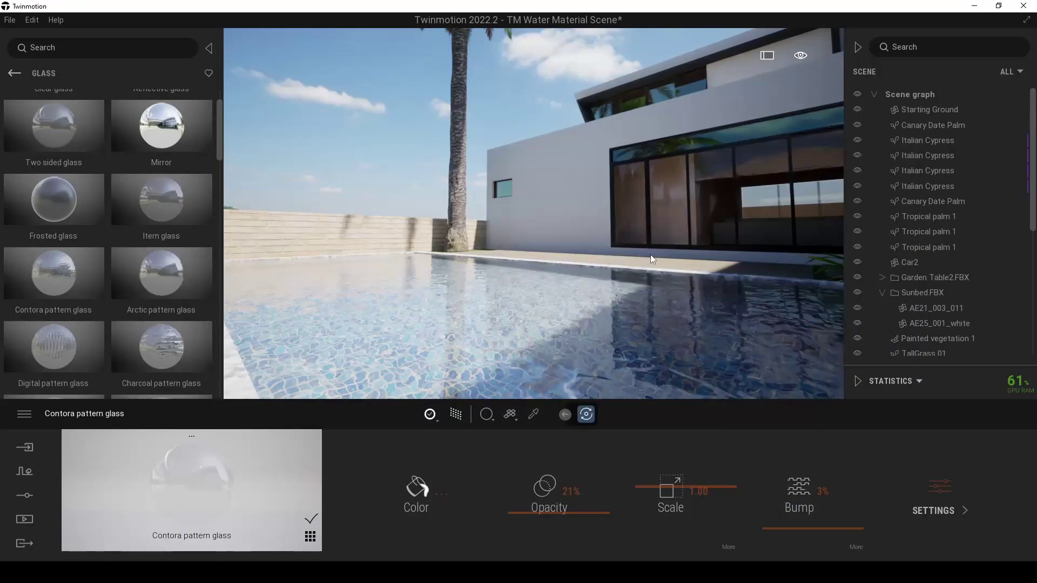
key(s)
mouse_move(651, 254)
right_down()
mouse_move(634, 278)
mouse_move(615, 235)
right_up()
key(d)
key(a)
mouse_move(46, 287)
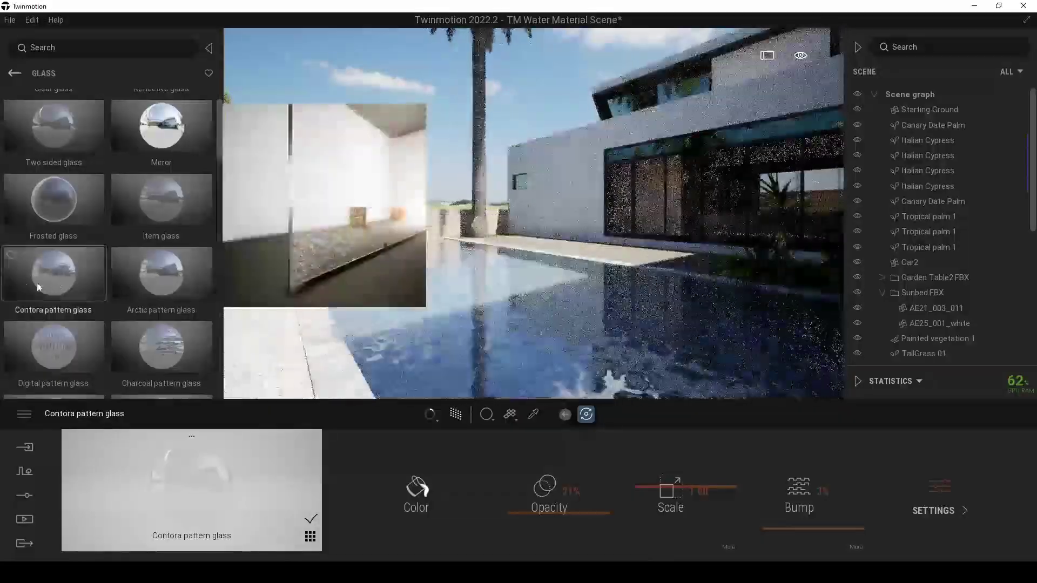
key(e)
mouse_move(459, 227)
right_down()
mouse_move(473, 255)
mouse_move(464, 271)
right_up()
key(a)
key(s)
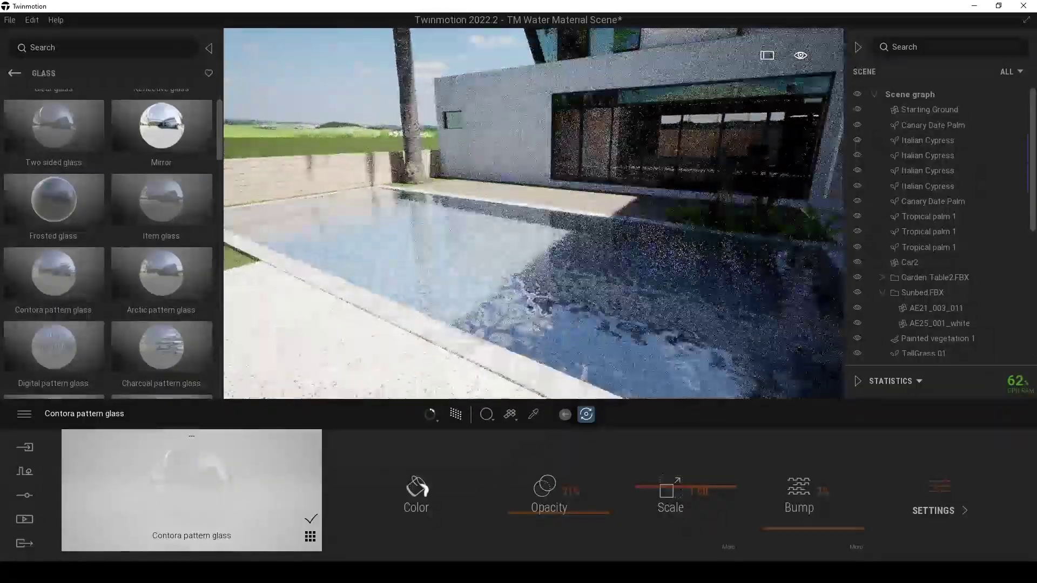
key(s)
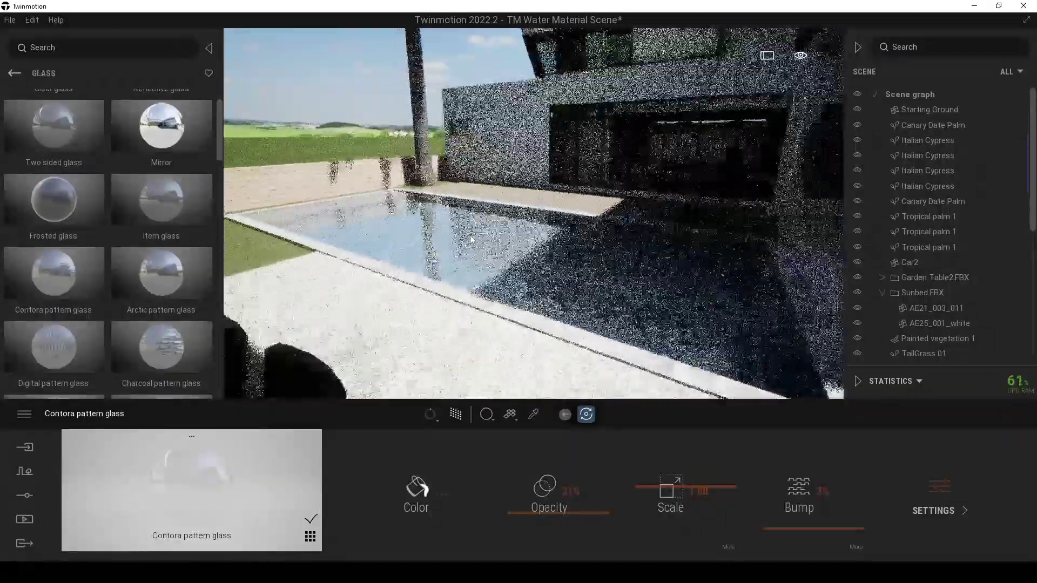
Apply the adjusted Contora pattern glass to the pool's water surface at the second villa without palms
key(w)
key(d)
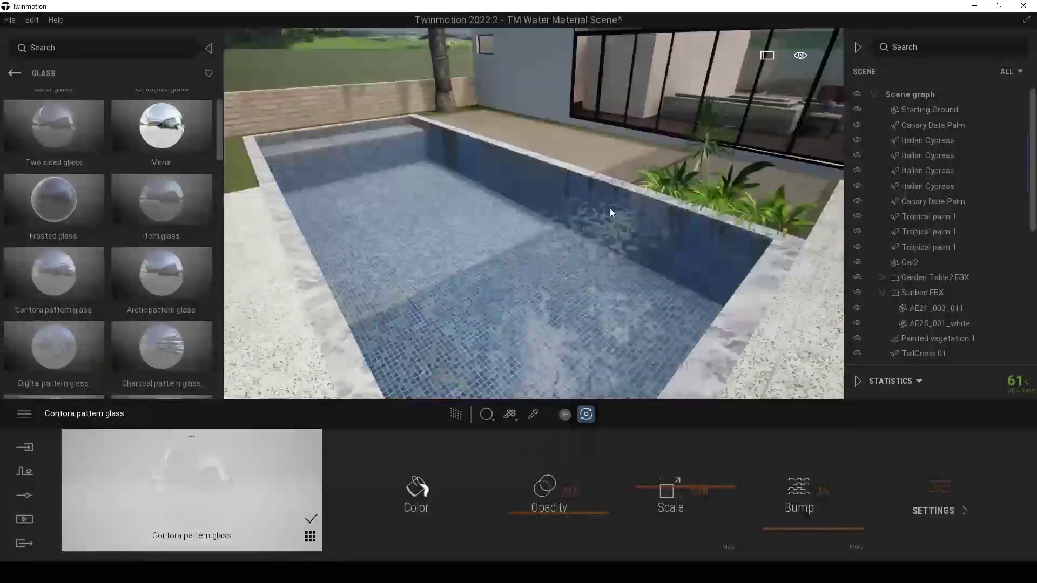
key(w)
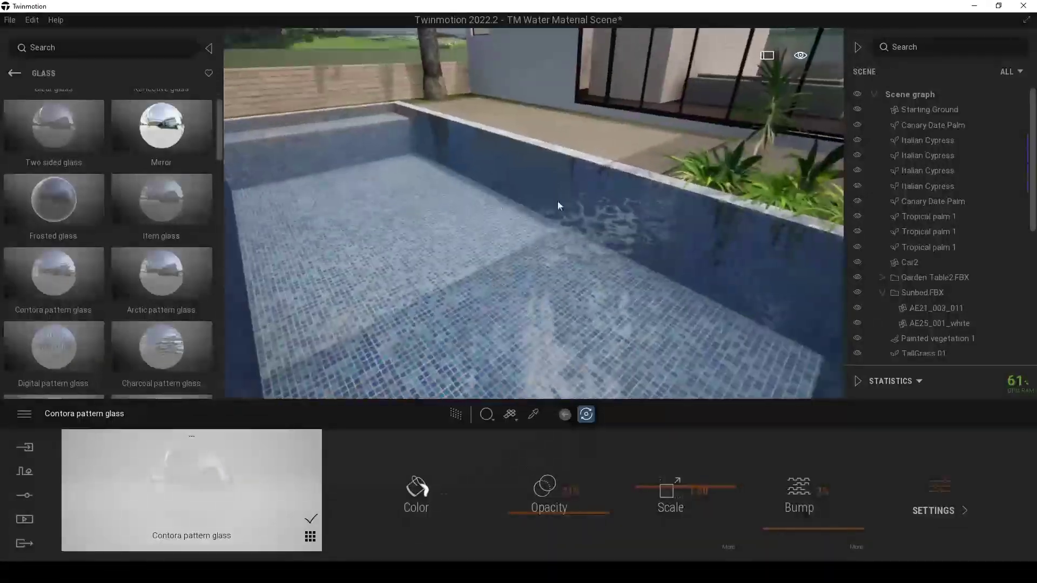
key(s)
right_drag(503, 157, 426, 134)
key(w)
key(w)
drag(183, 483, 326, 333)
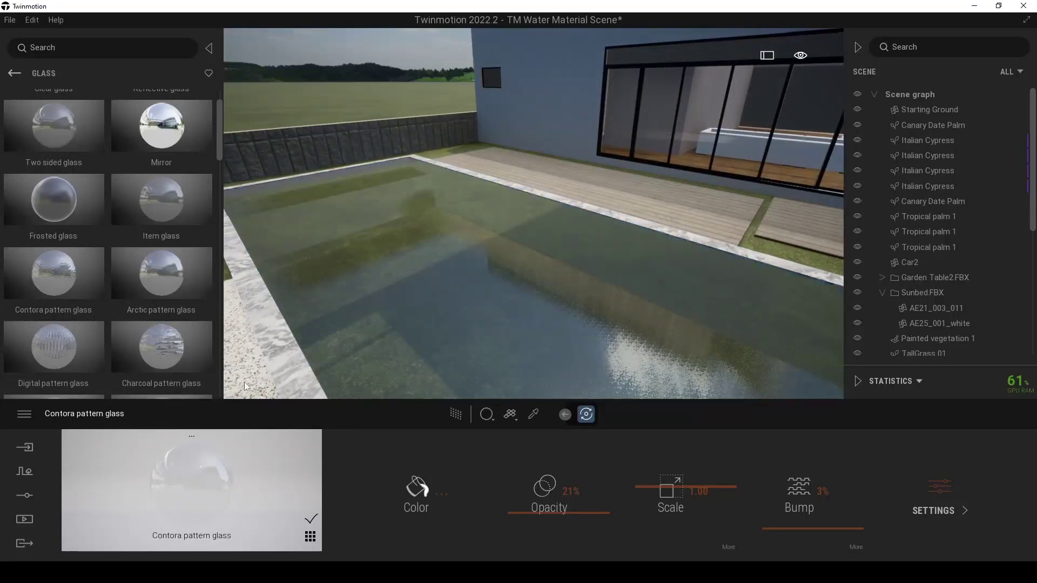
Turn on the path tracer with the second villa's pool in view
key(w)
mouse_move(617, 286)
right_down()
mouse_move(502, 270)
mouse_move(319, 284)
mouse_move(237, 273)
mouse_move(642, 303)
mouse_move(626, 294)
right_up()
key(s)
key(w)
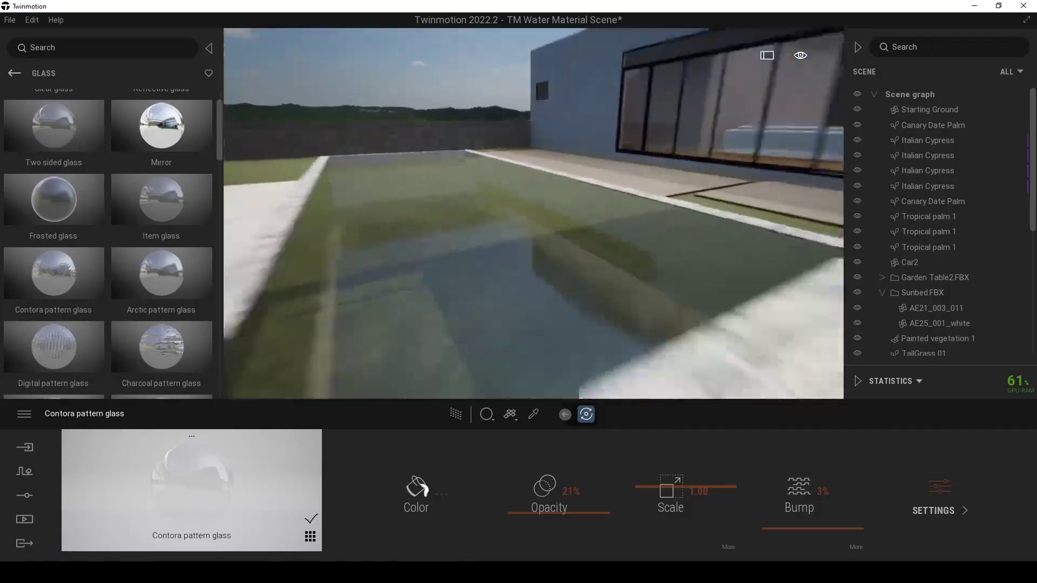
key(r)
key(w)
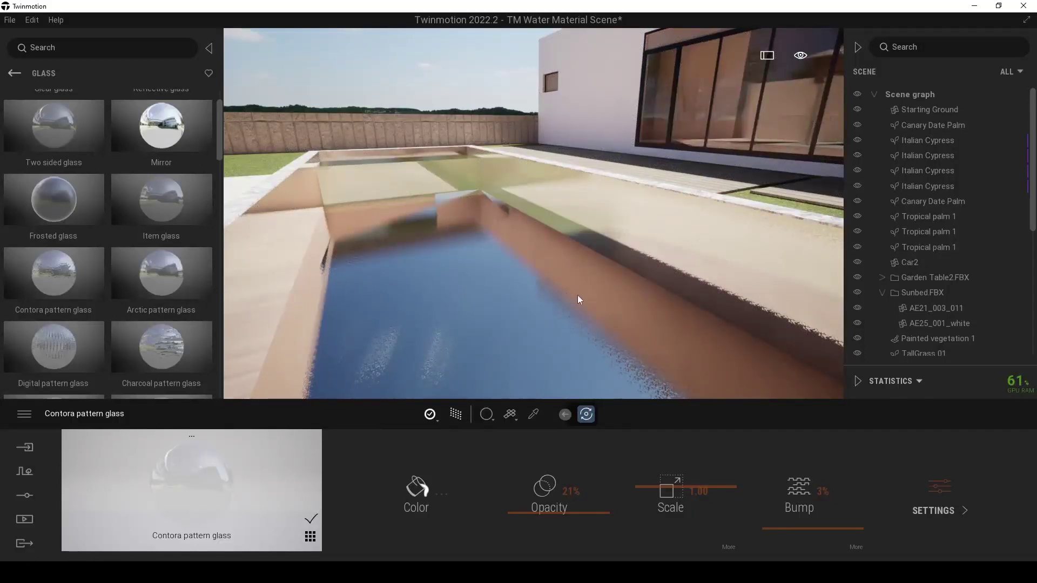
Set the bump of the second pool's Contora pattern glass to 6% and its scale to 20.00
scroll(654, 310, down, 5)
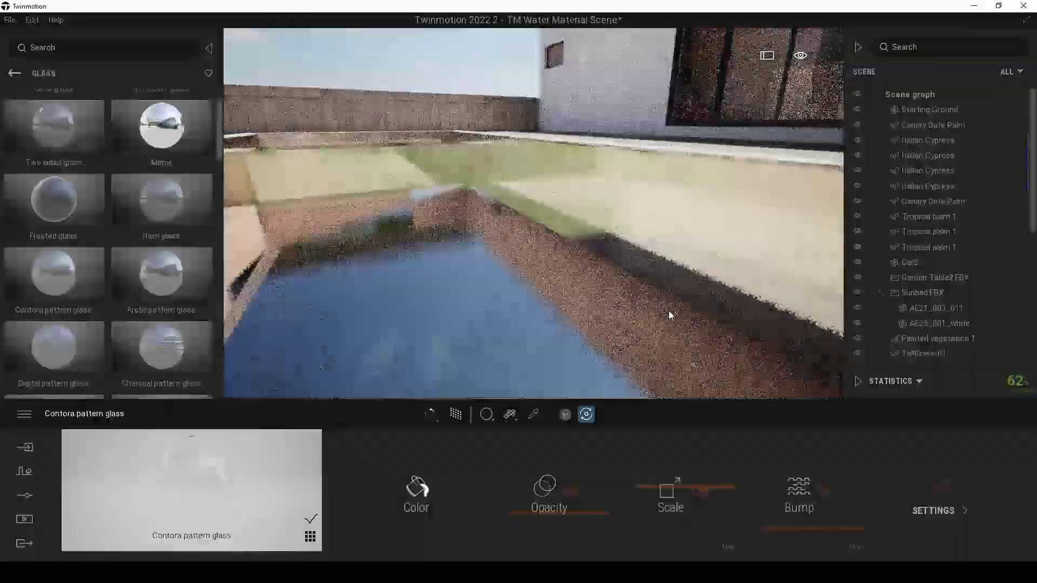
right_drag(670, 315, 465, 286)
scroll(705, 335, down, 2)
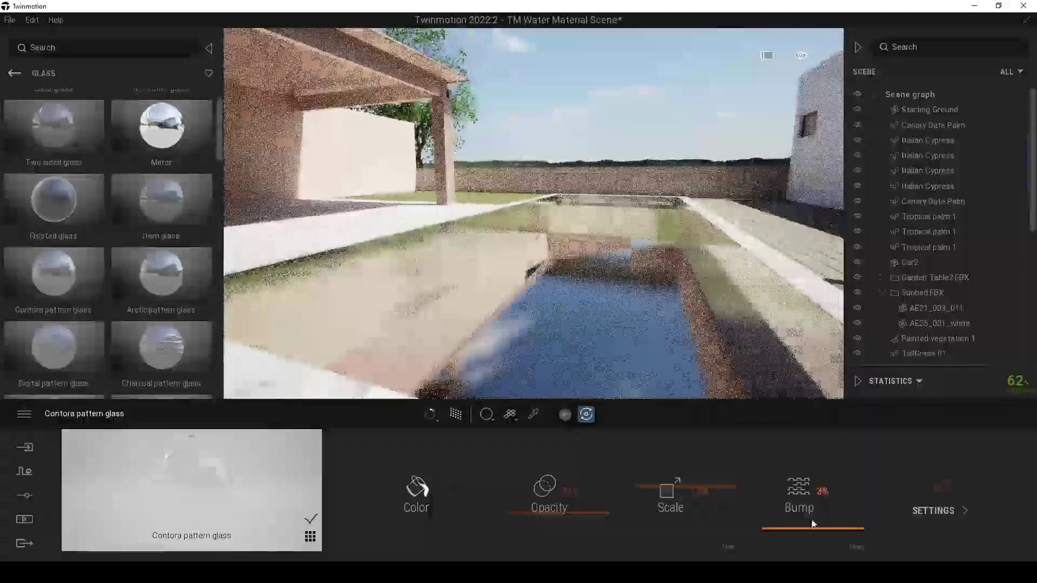
mouse_move(807, 523)
mouse_down()
mouse_move(809, 486)
mouse_move(810, 525)
mouse_up()
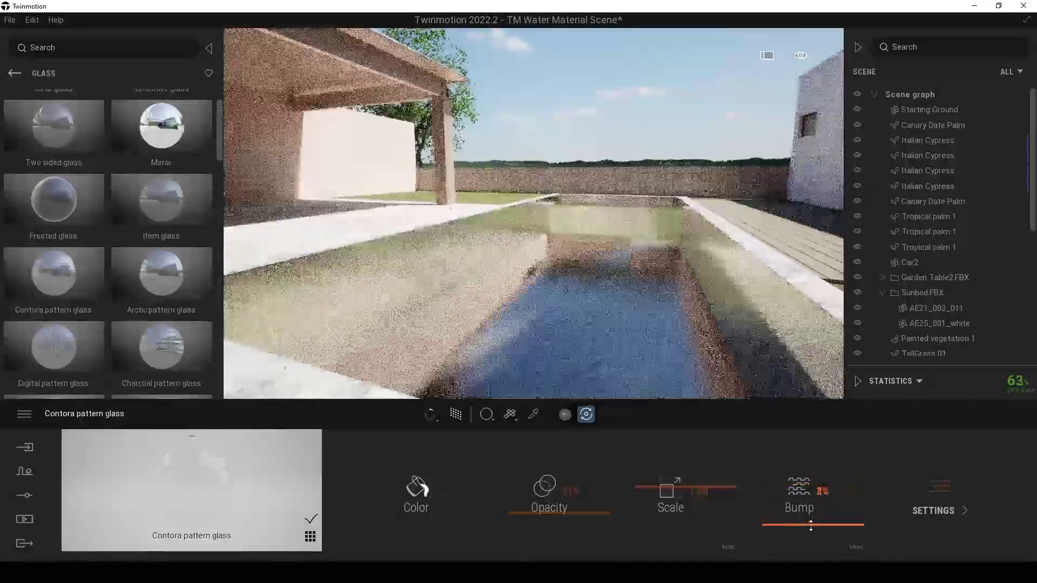
drag(652, 487, 663, 402)
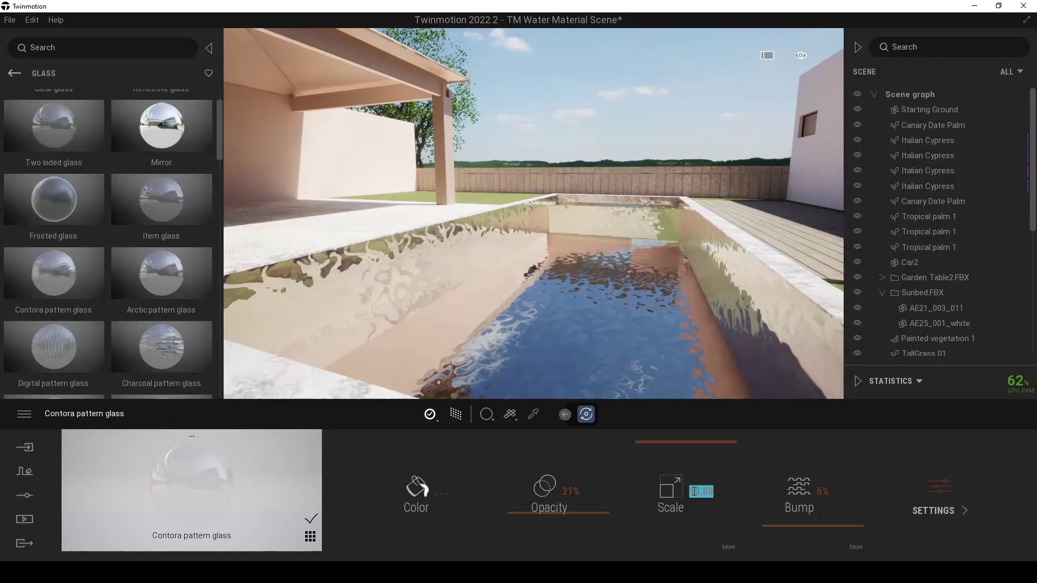
key(Return)
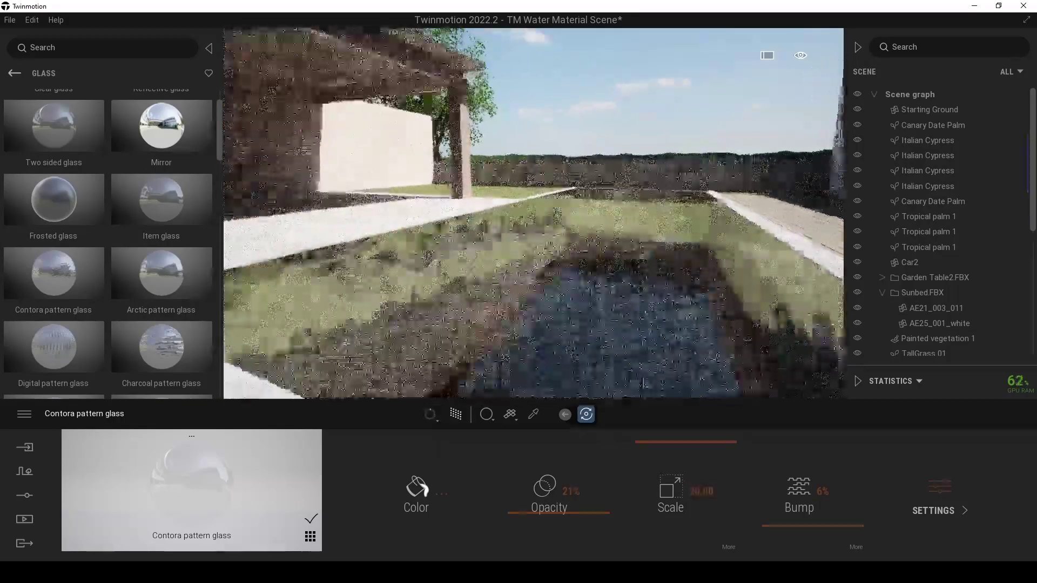
Return to the first villa's pool beside the palms and turn on the path tracer there
right_drag(534, 216, 675, 226)
key(s)
right_drag(731, 270, 715, 256)
key(s)
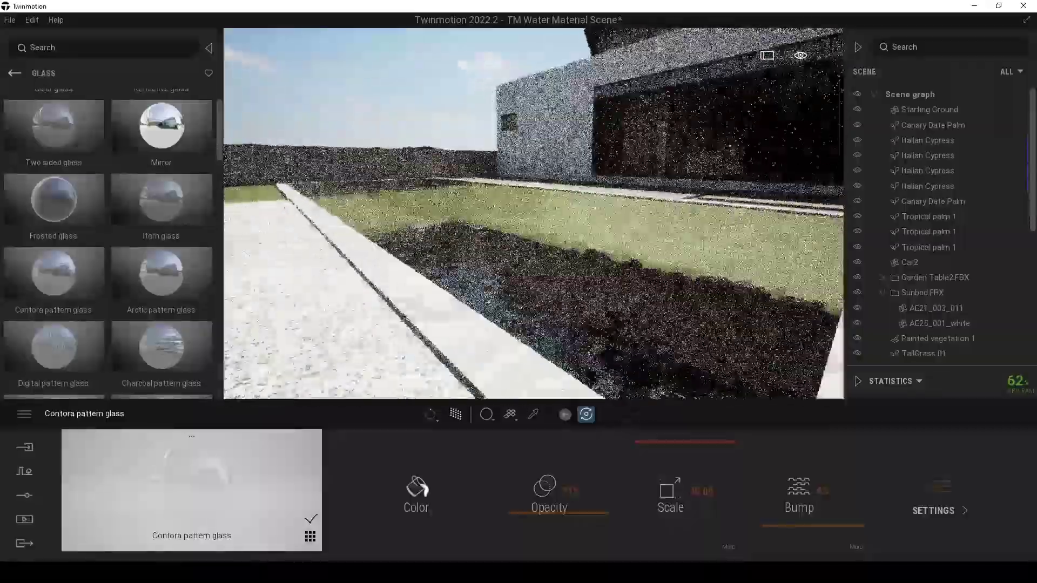
key(w)
right_drag(648, 227, 346, 221)
key(w)
right_drag(648, 205, 454, 227)
key(s)
key(w)
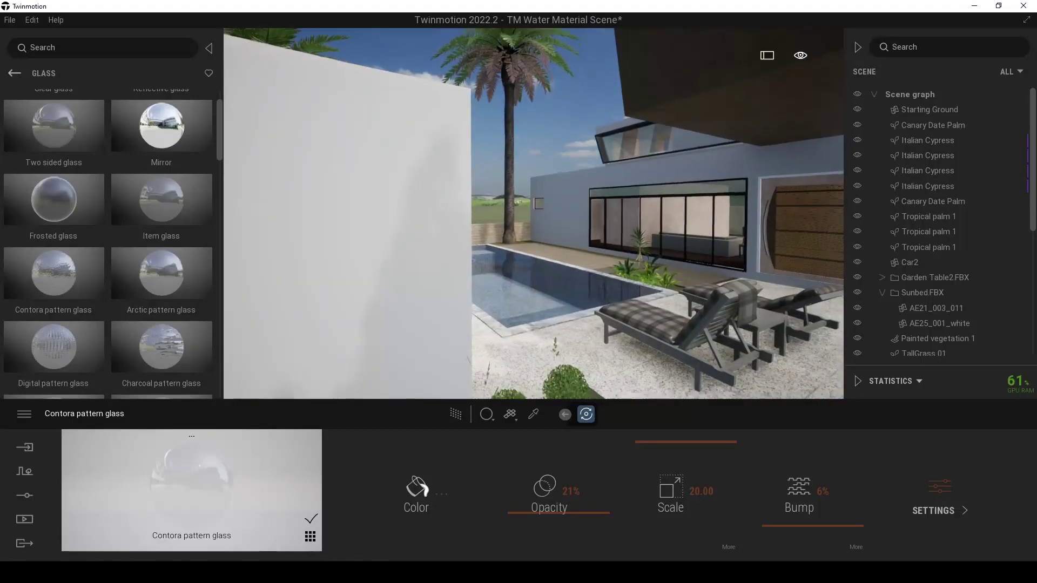
mouse_move(588, 222)
right_down()
mouse_move(588, 253)
mouse_move(637, 237)
mouse_move(643, 248)
mouse_move(591, 234)
right_up()
key(r)
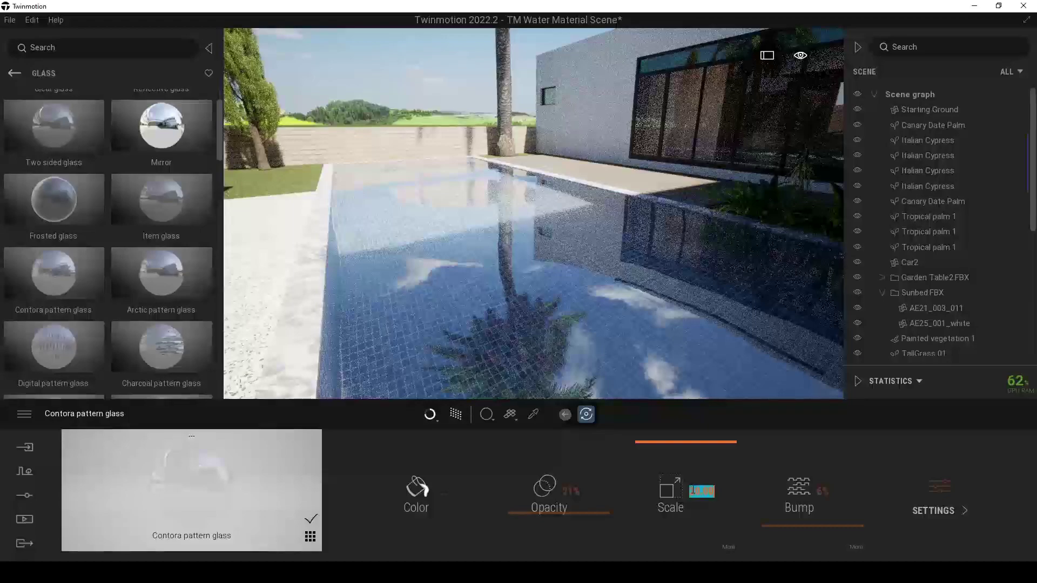
Try scales of 1.00, 10, 5 and 3 on the first pool's glass, and settle on scale 1.00 with bump 3%
key(Return)
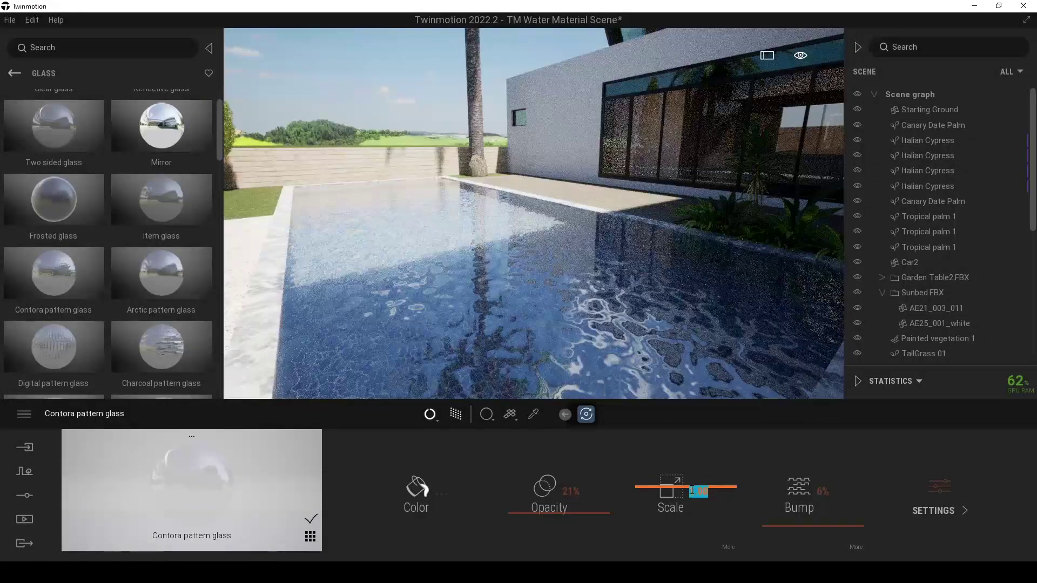
text(10)
key(Return)
text(5)
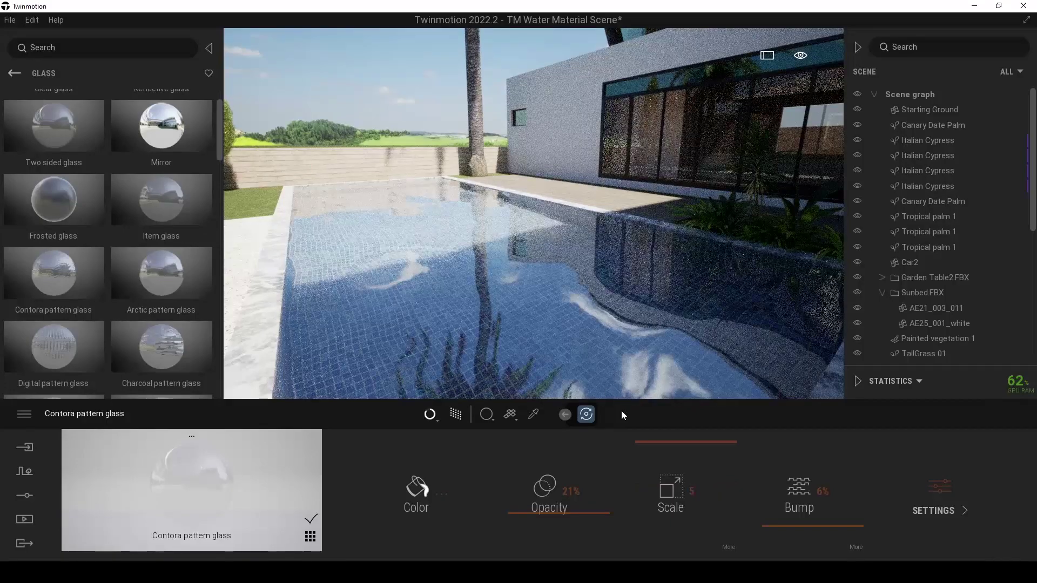
key(Return)
text(3)
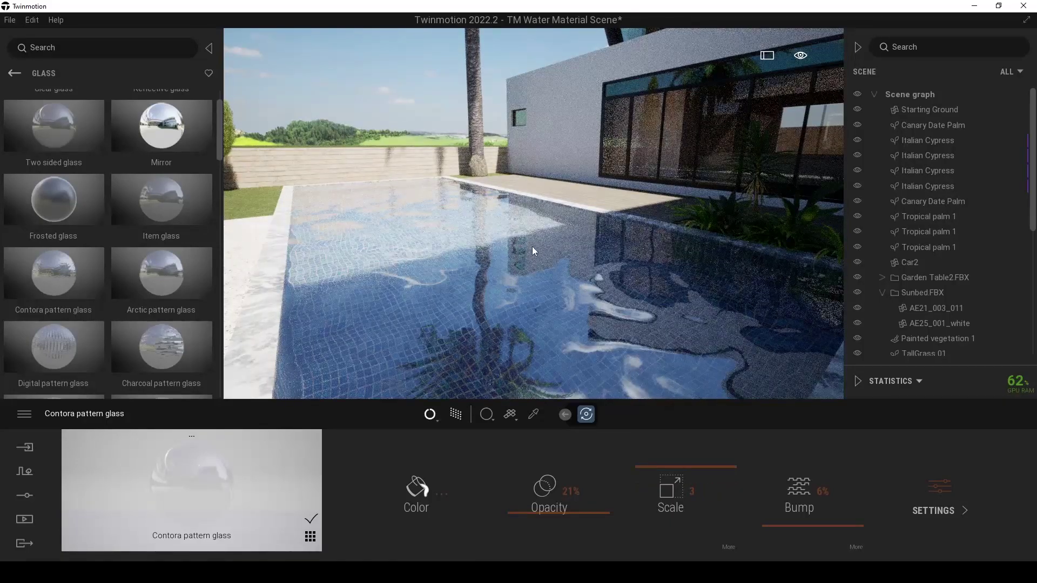
key(Return)
key(s)
right_drag(394, 81, 375, 59)
key(a)
right_drag(597, 277, 624, 254)
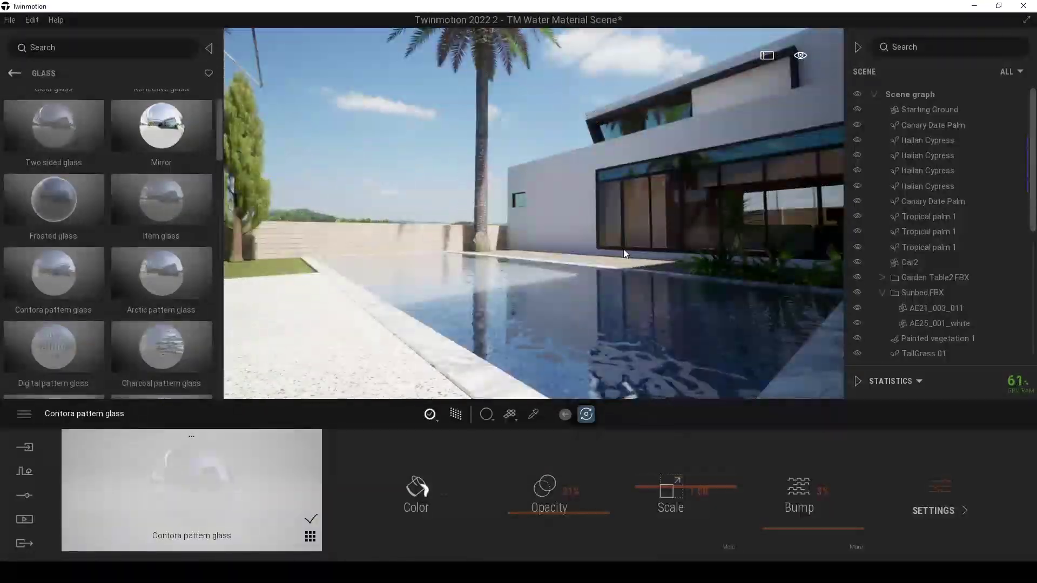